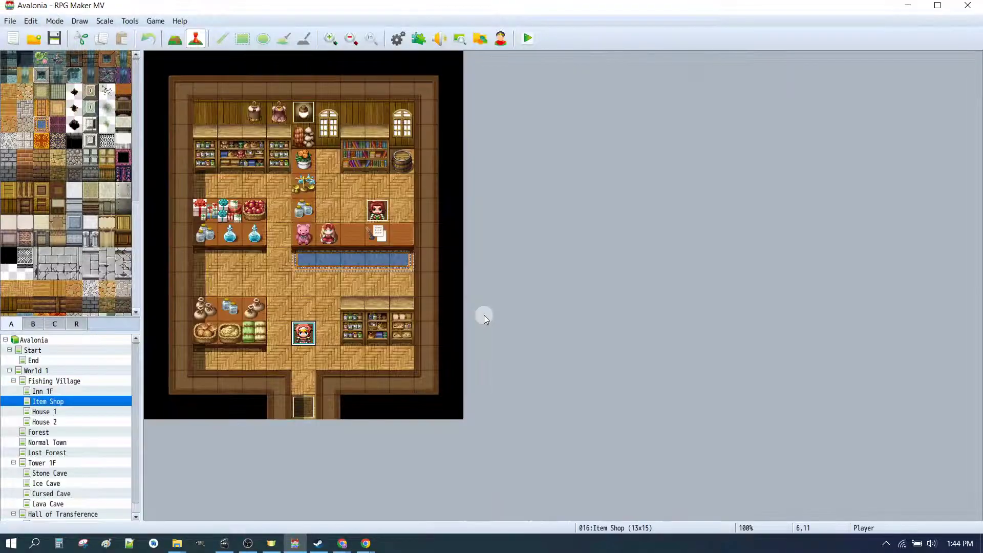
Step: Look up the DLC folder's path through the Resource Manager's DLC import dialog, then close both without importing anything
{"action": "left_click", "coordinate": [481, 40]}
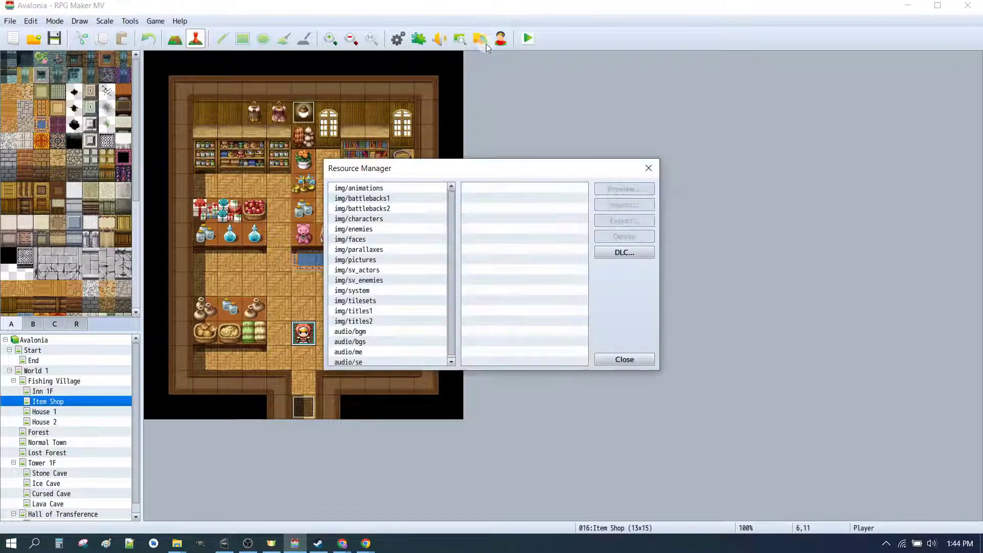
{"action": "left_click", "coordinate": [630, 256]}
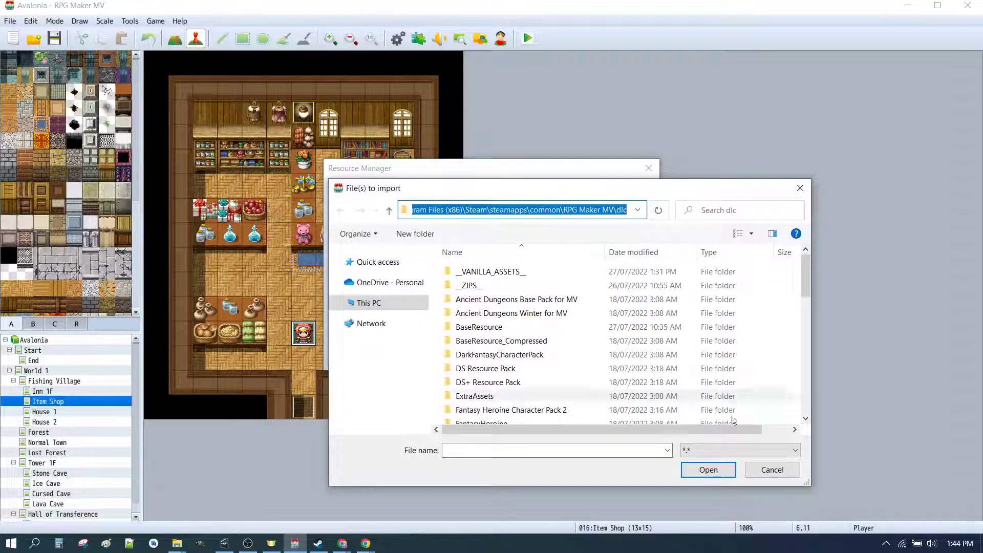
{"action": "left_click", "coordinate": [772, 469]}
{"action": "left_click", "coordinate": [634, 361]}
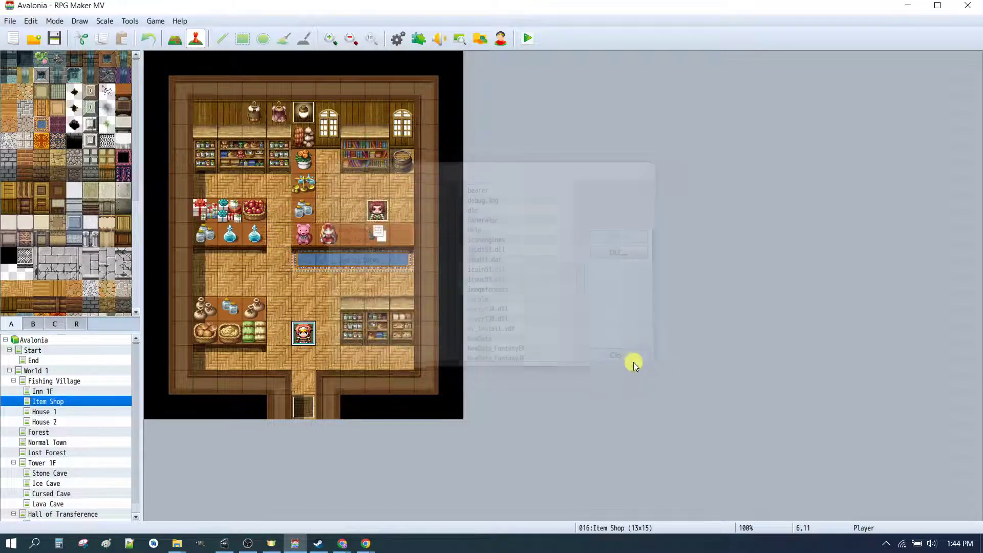
Step: Switch to File Explorer and browse the folder C:\Program Files (x86)\Steam\steamapps\common\RPG Maker MV\dlc
{"action": "mouse_move", "coordinate": [180, 546]}
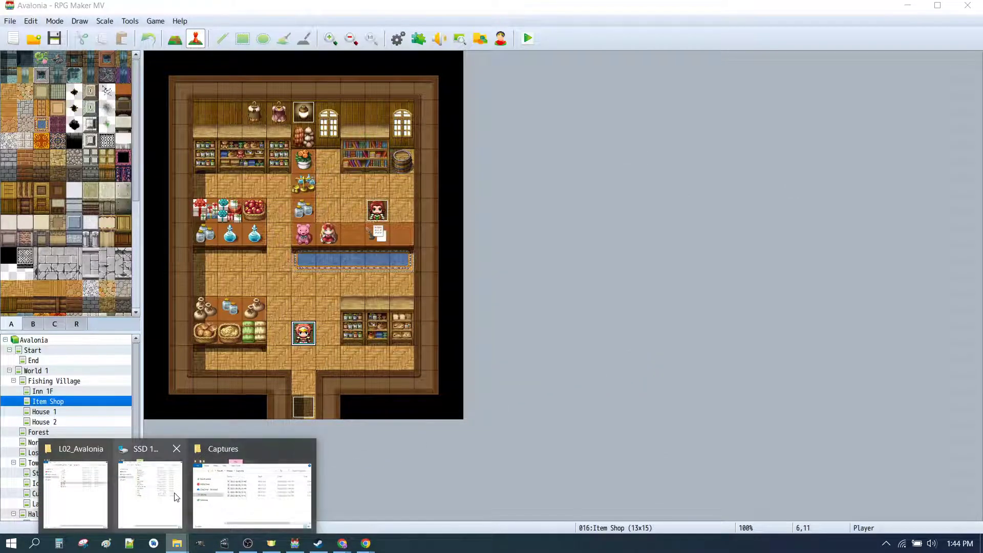
{"action": "left_click", "coordinate": [177, 495]}
{"action": "left_click", "coordinate": [713, 46]}
{"action": "type", "text": "C:\\Program Files (x86)\\Steam\\steamapps\\common\\RPG Maker MV\\dlc"}
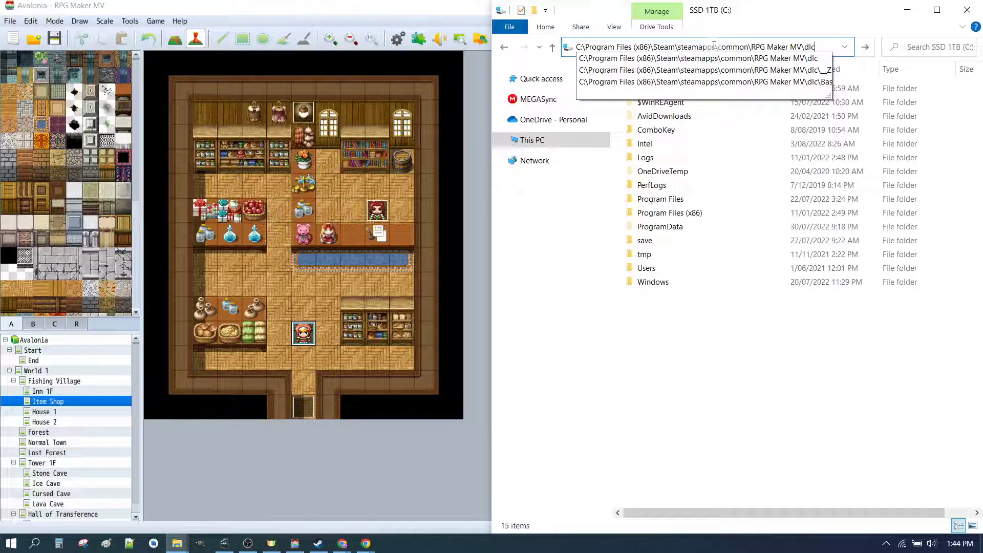
{"action": "key", "text": "Return"}
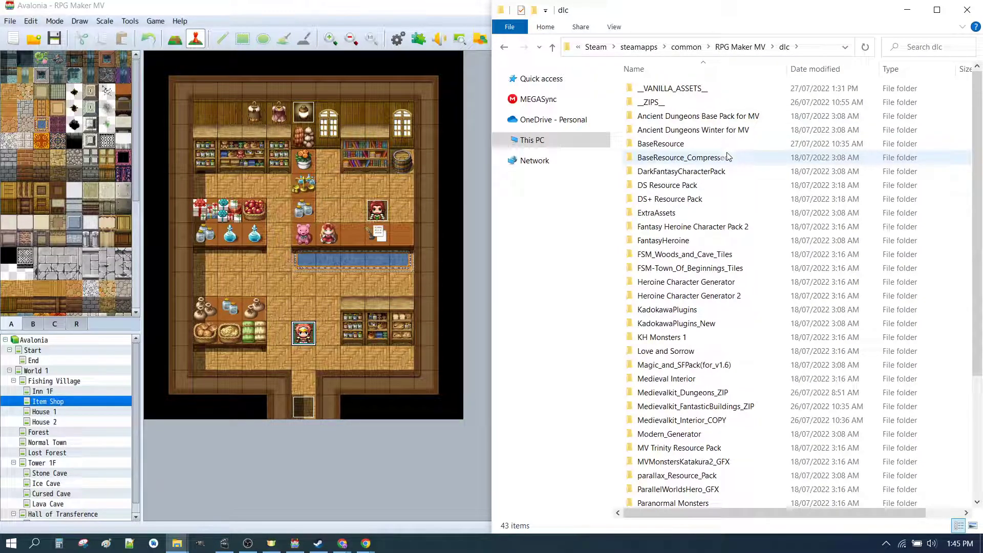
{"action": "scroll", "coordinate": [730, 163], "scroll_direction": "down", "scroll_amount": 4}
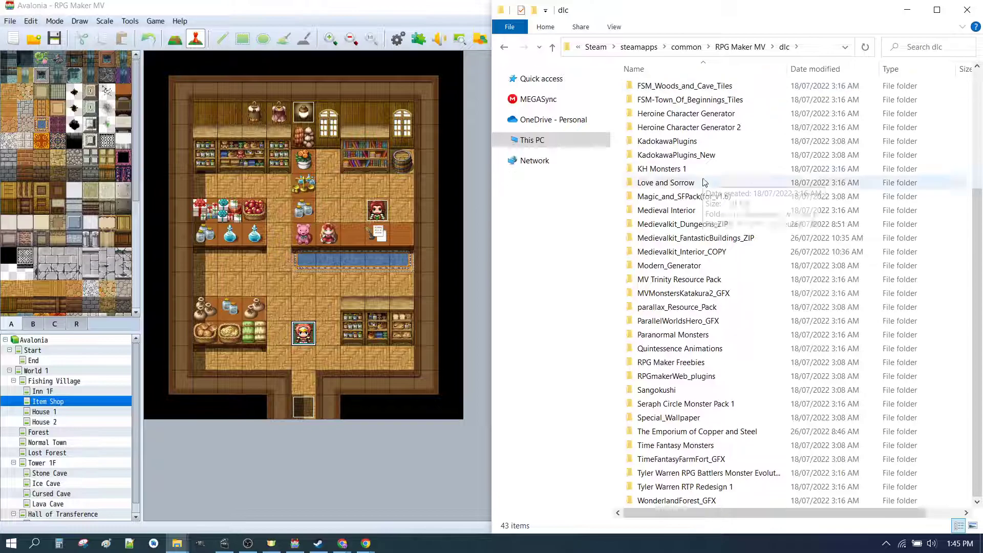
Step: Go up to the RPG Maker MV folder, open the data folder inside NewData_FantasyEN and select all its JSON files
{"action": "left_click", "coordinate": [553, 49]}
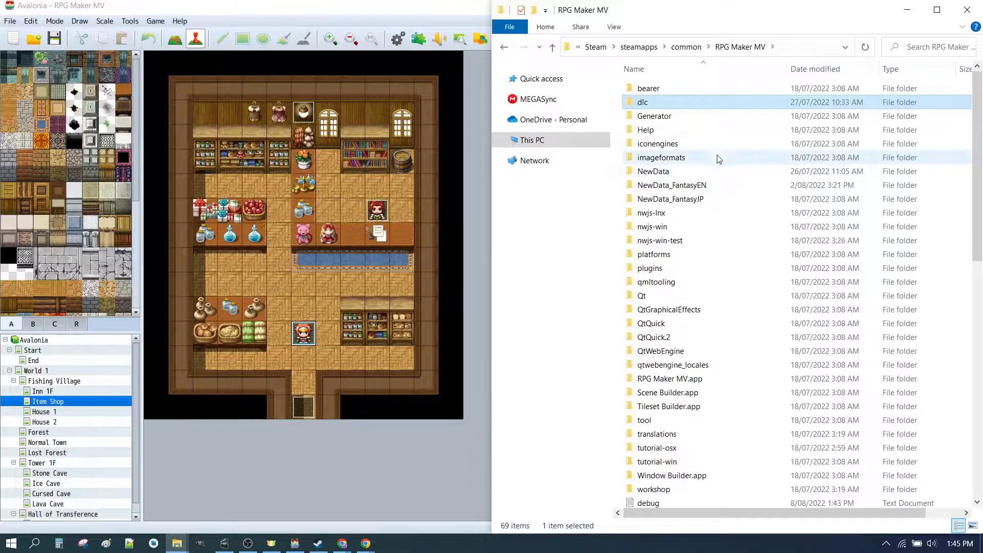
{"action": "double_click", "coordinate": [671, 185]}
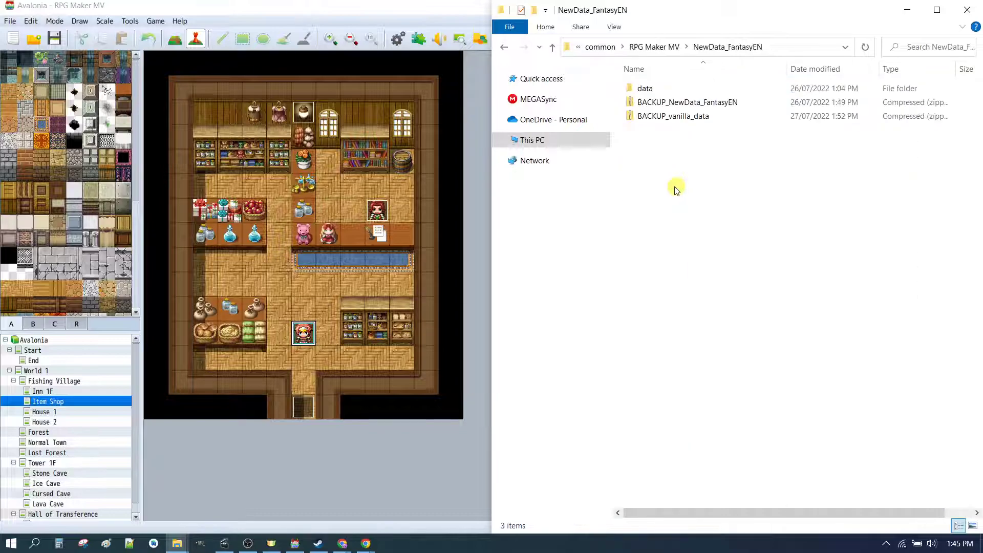
{"action": "double_click", "coordinate": [660, 88]}
{"action": "left_click", "coordinate": [665, 130]}
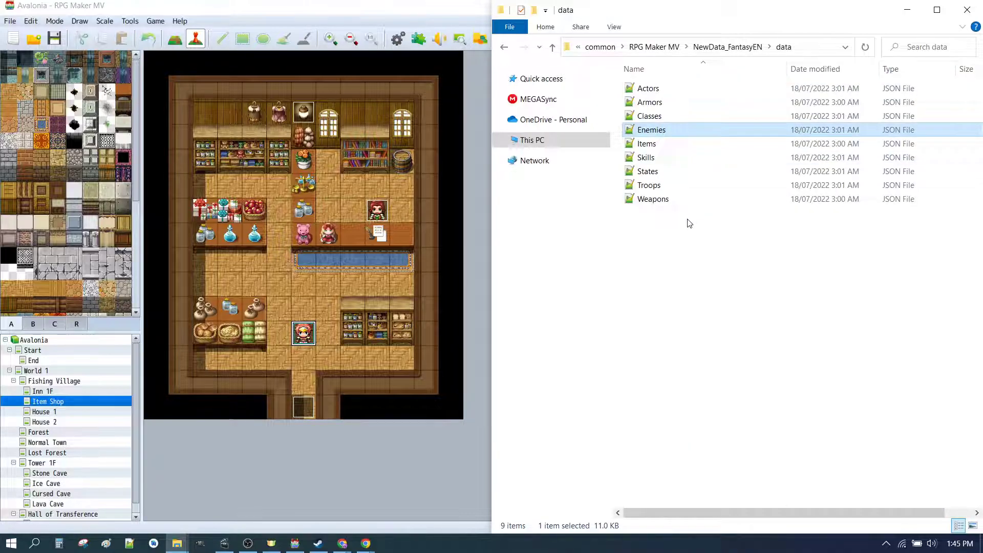
{"action": "key", "text": "ctrl+a"}
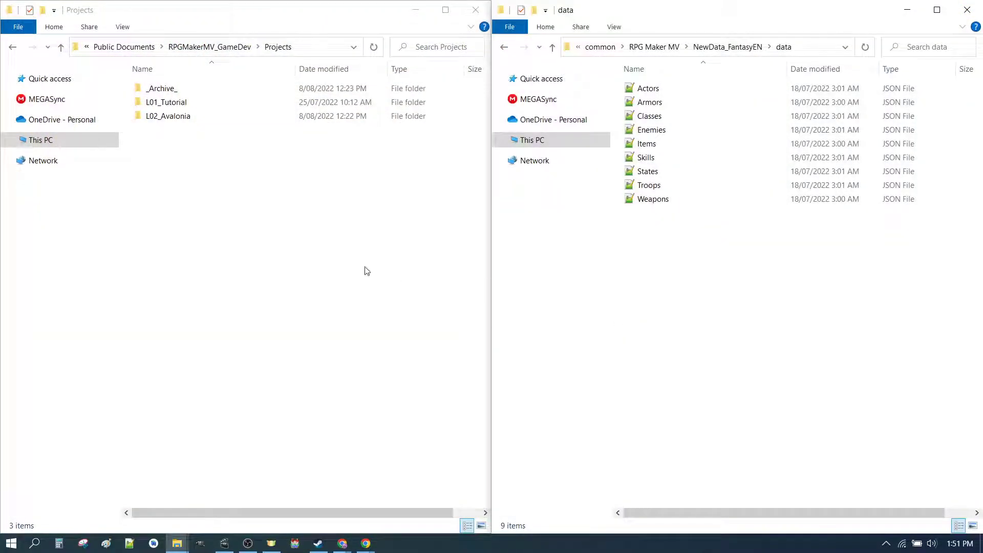
Step: Duplicate the L02_Avalonia project folder inside the Projects folder as a backup
{"action": "left_click", "coordinate": [265, 253]}
{"action": "left_click", "coordinate": [166, 122]}
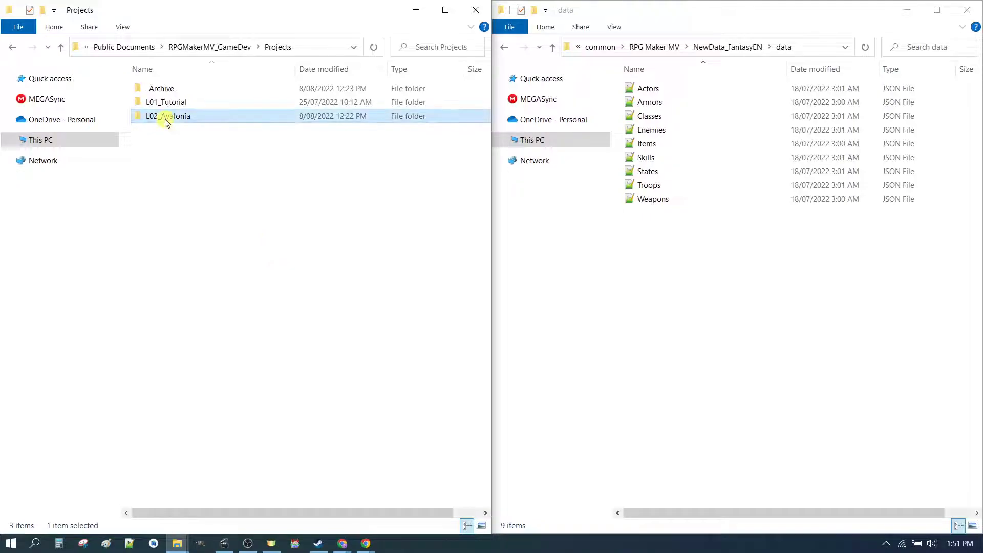
{"action": "left_click", "coordinate": [215, 200]}
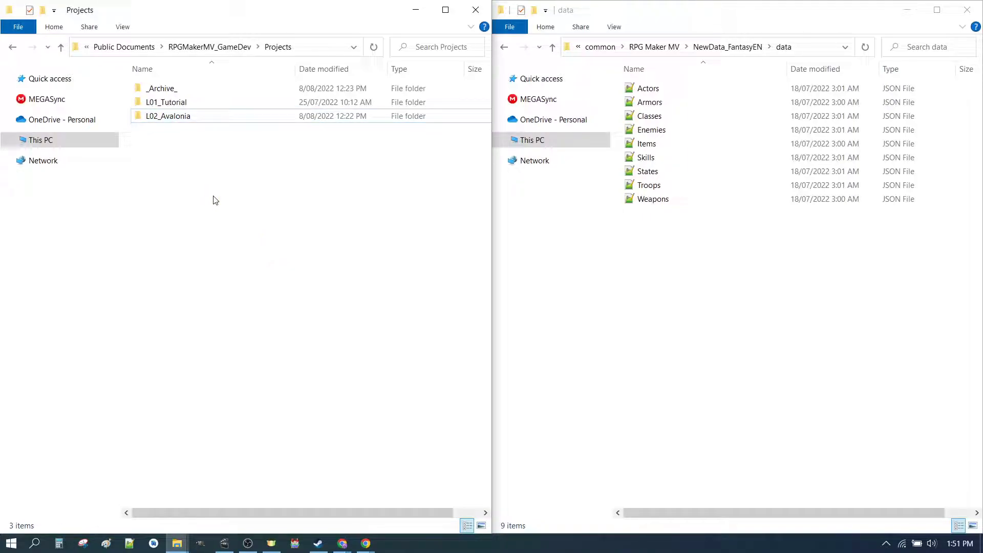
{"action": "key", "text": "ctrl+v"}
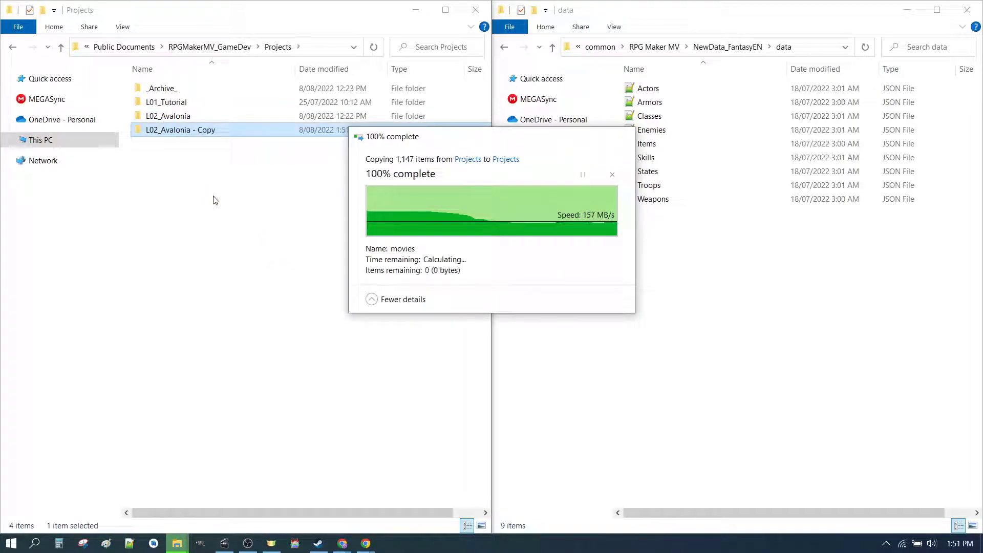
{"action": "left_click", "coordinate": [215, 200]}
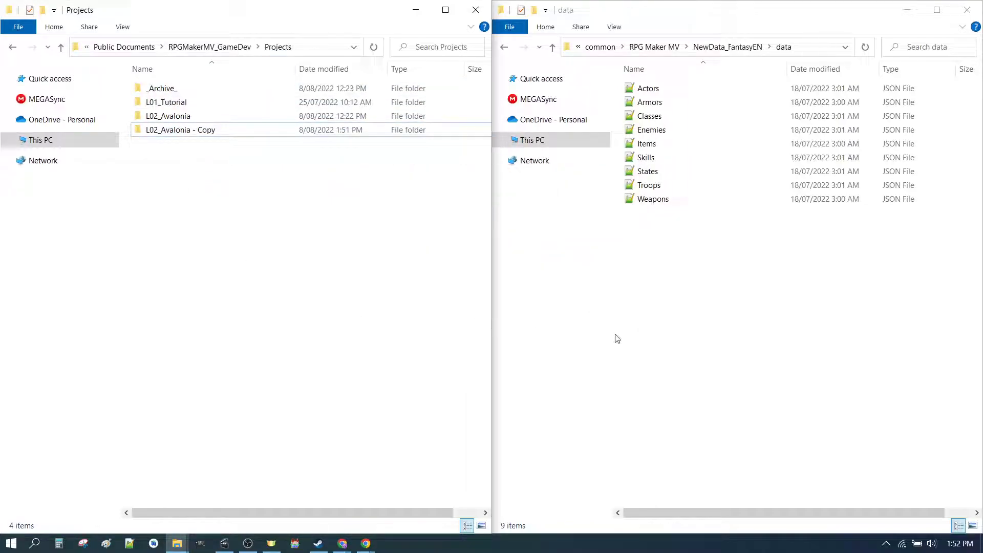
Step: Copy all JSON files from NewData_FantasyEN's data folder into L02_Avalonia's data folder, replacing the files with the same names
{"action": "left_click", "coordinate": [691, 279]}
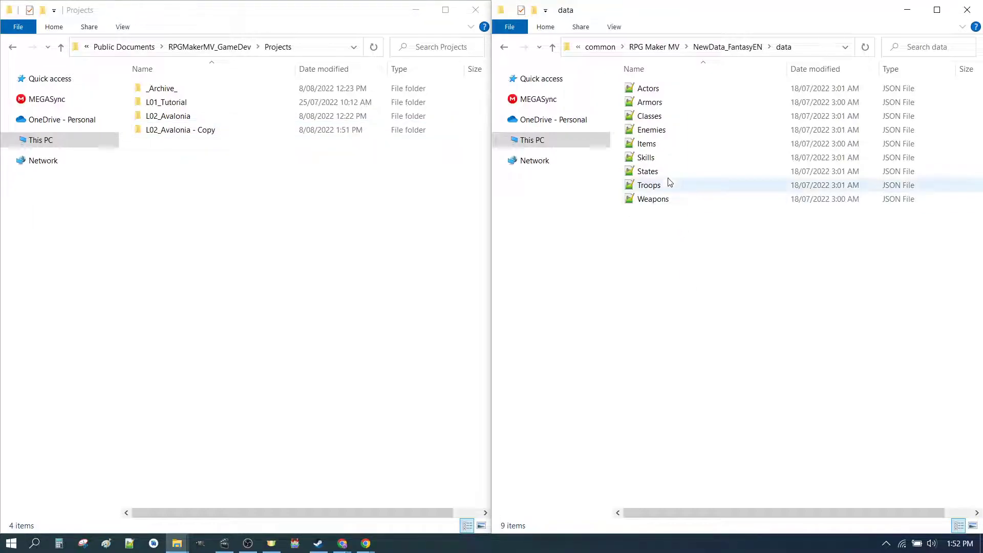
{"action": "key", "text": "ctrl+a"}
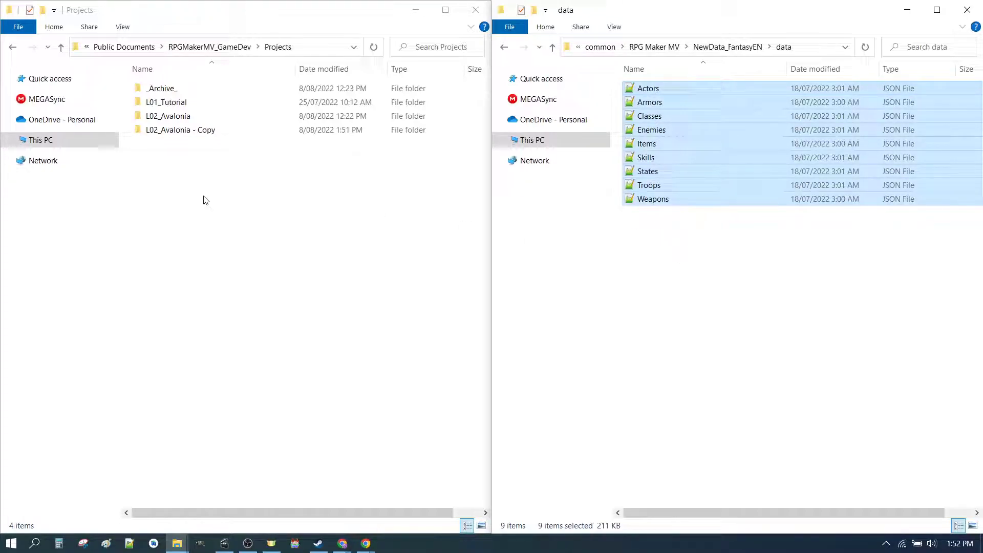
{"action": "left_click", "coordinate": [222, 176]}
{"action": "double_click", "coordinate": [170, 116]}
{"action": "double_click", "coordinate": [164, 104]}
{"action": "left_click", "coordinate": [221, 218]}
{"action": "key", "text": "ctrl+v"}
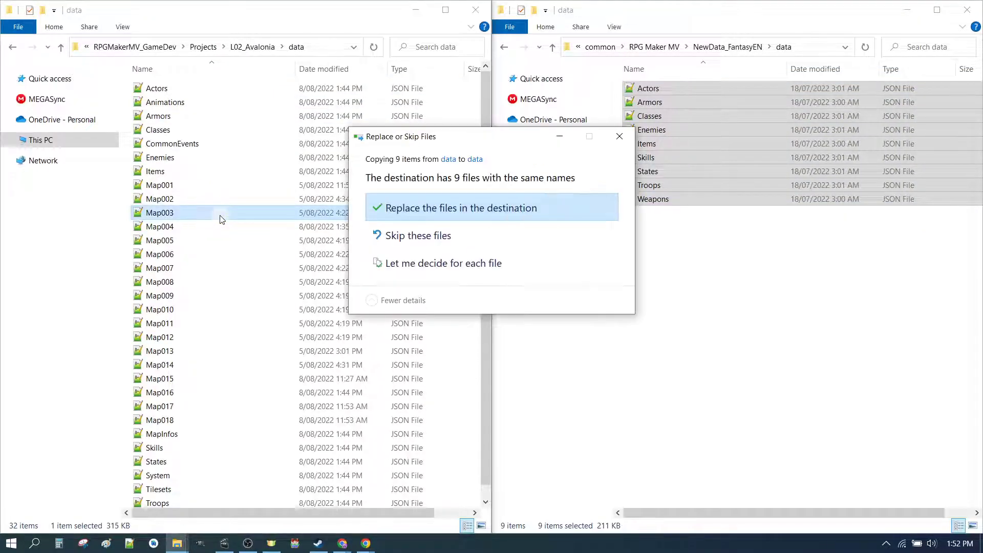
{"action": "left_click", "coordinate": [457, 205]}
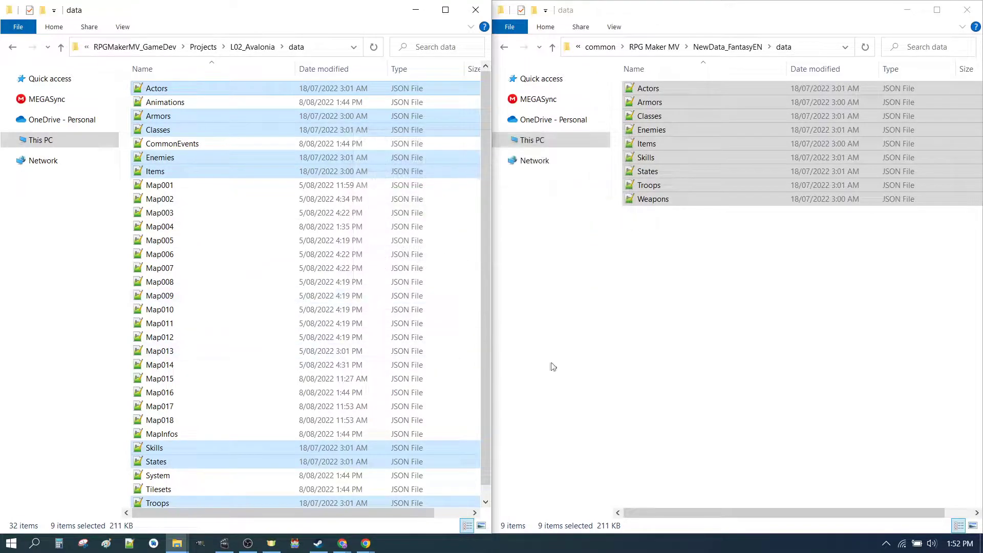
Step: Reopen the Avalonia project in RPG Maker MV from the L02_Avalonia folder and open the Database
{"action": "left_click", "coordinate": [246, 47]}
{"action": "double_click", "coordinate": [156, 185]}
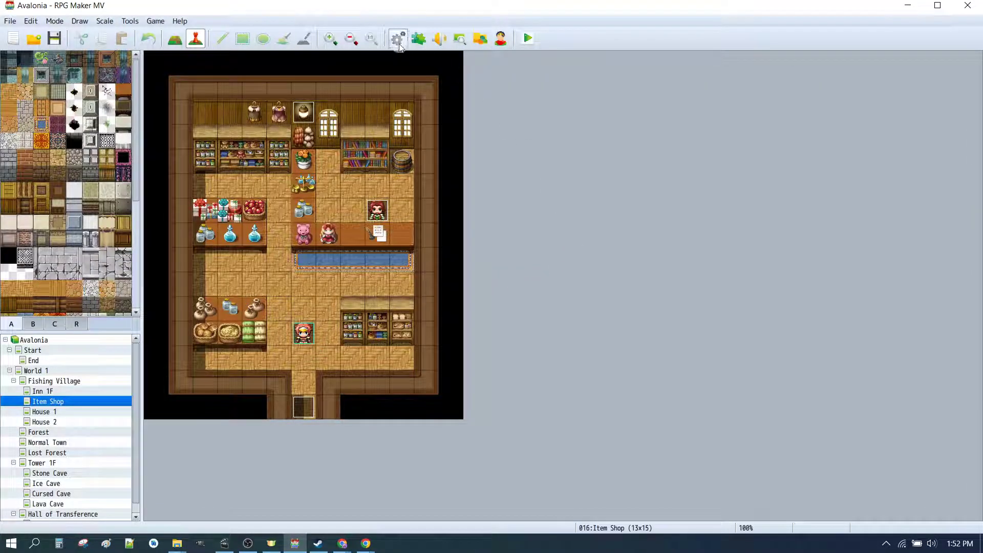
{"action": "left_click", "coordinate": [398, 41]}
Step: Review the entries in the database's Items, Weapons and Armors lists, including the Leather Vest's details, and close the database
{"action": "left_click", "coordinate": [248, 155]}
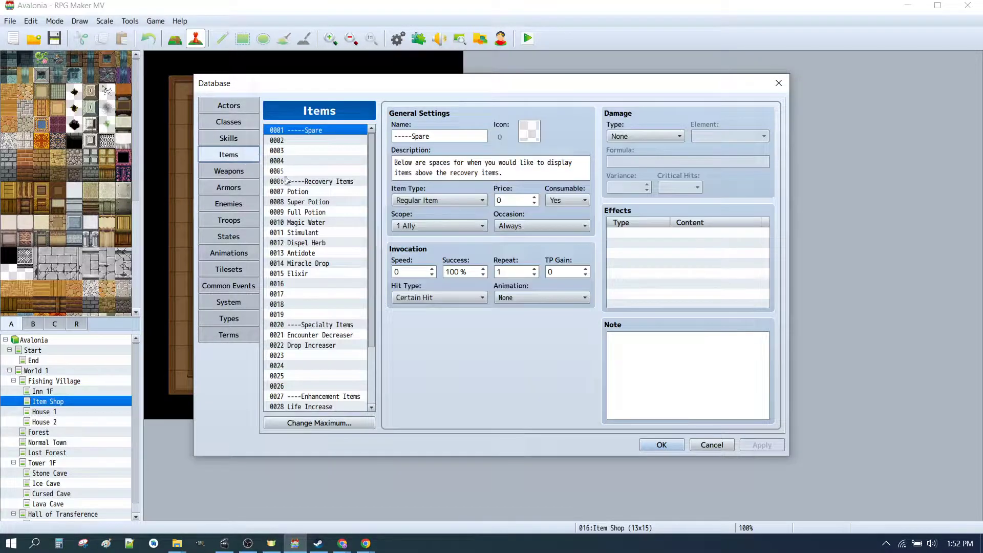
{"action": "left_click", "coordinate": [237, 174]}
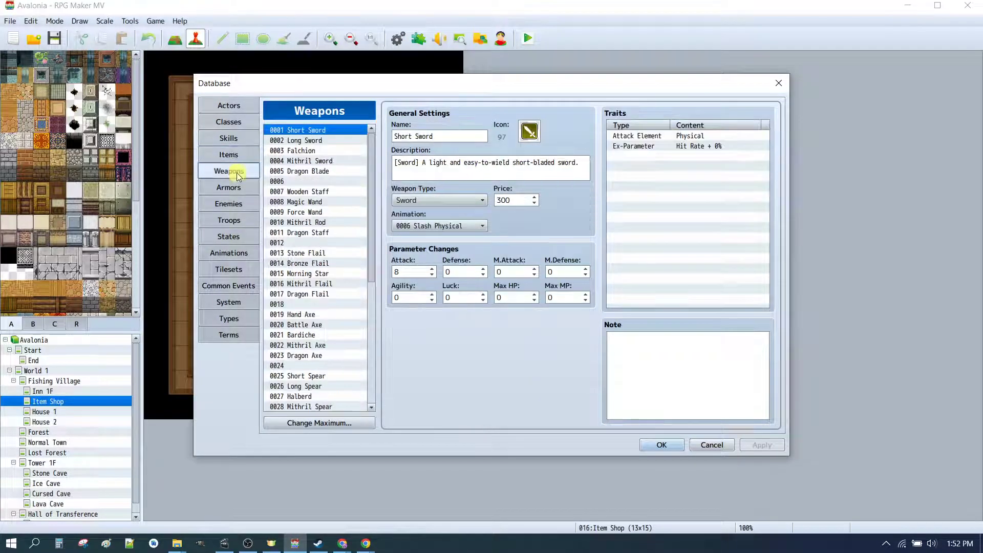
{"action": "scroll", "coordinate": [328, 254], "scroll_direction": "down", "scroll_amount": 2}
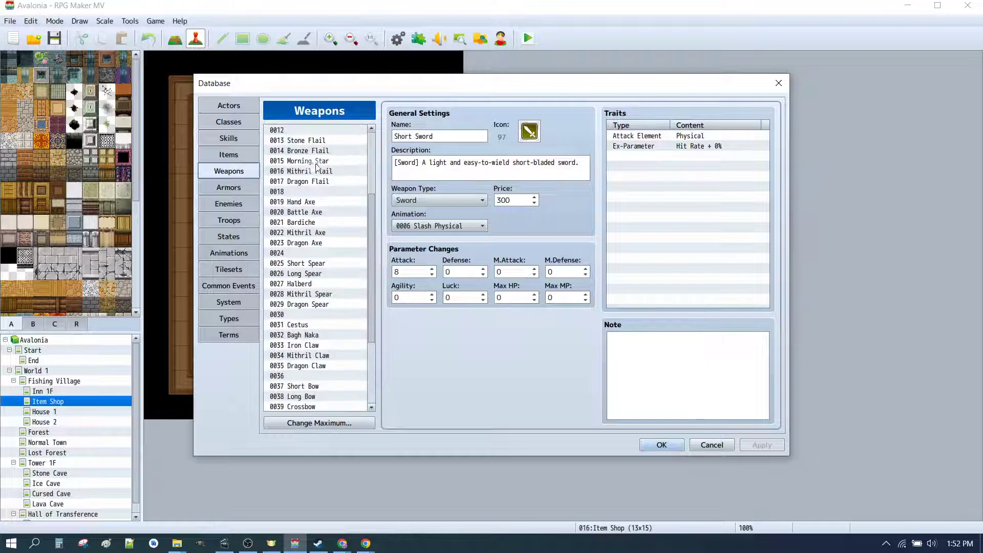
{"action": "scroll", "coordinate": [327, 255], "scroll_direction": "up", "scroll_amount": 2}
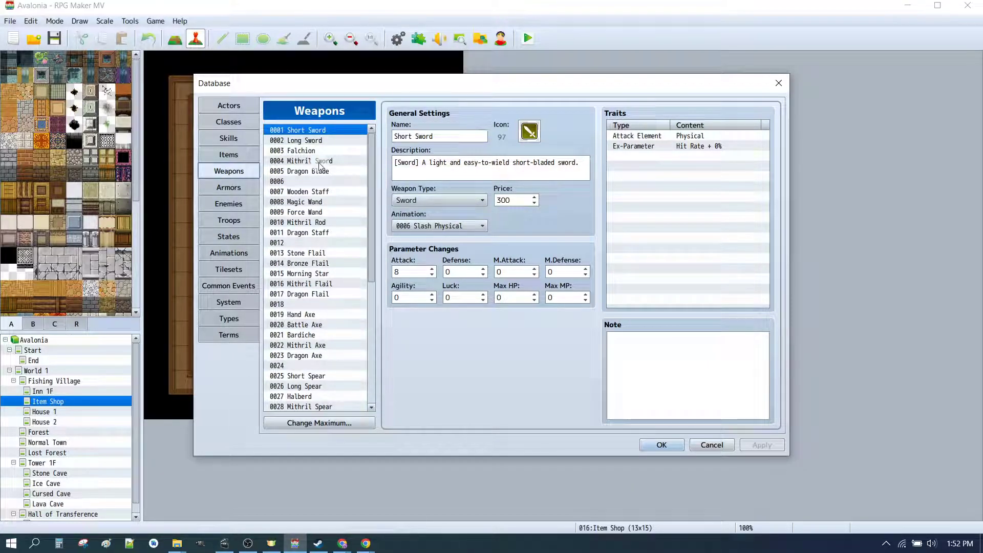
{"action": "left_click", "coordinate": [228, 187]}
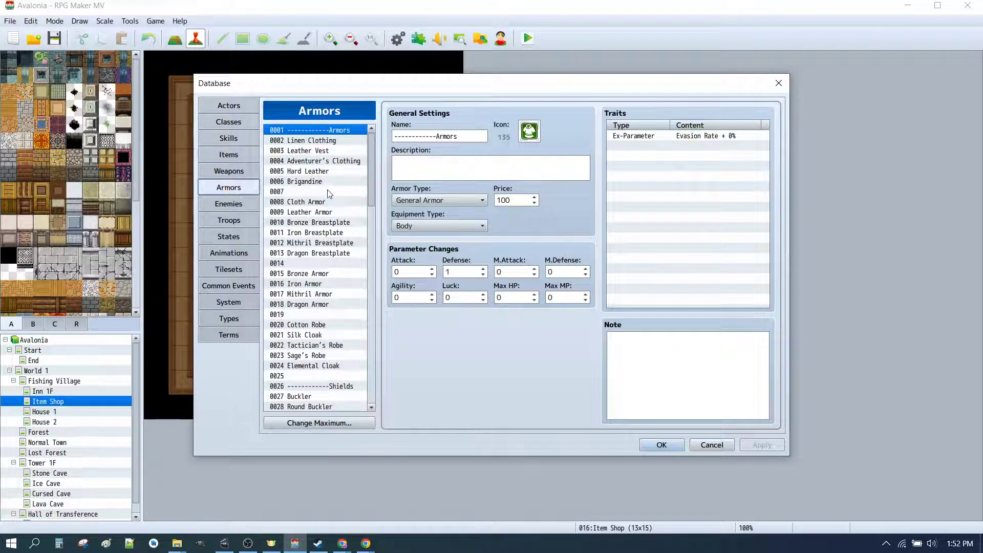
{"action": "left_click", "coordinate": [310, 150]}
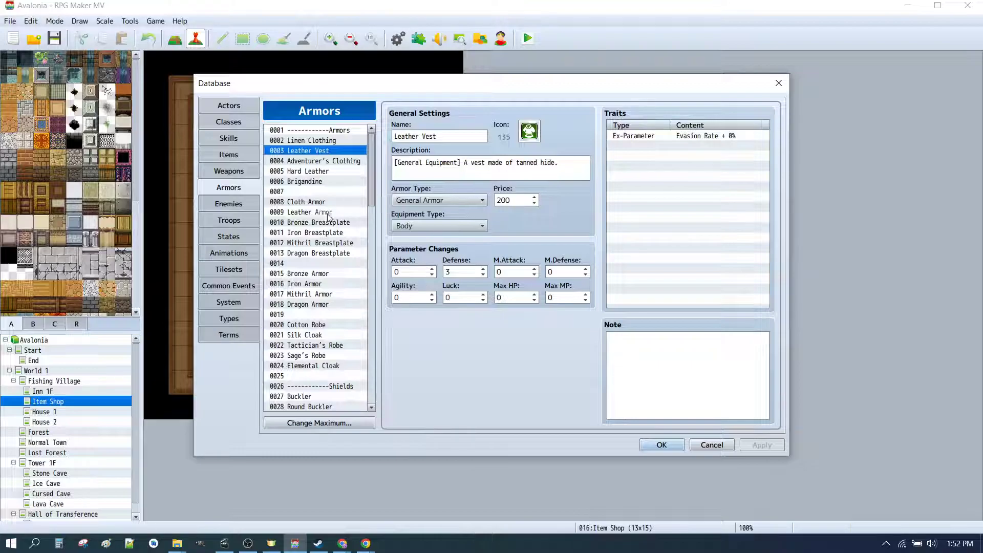
{"action": "scroll", "coordinate": [314, 187], "scroll_direction": "down", "scroll_amount": 2}
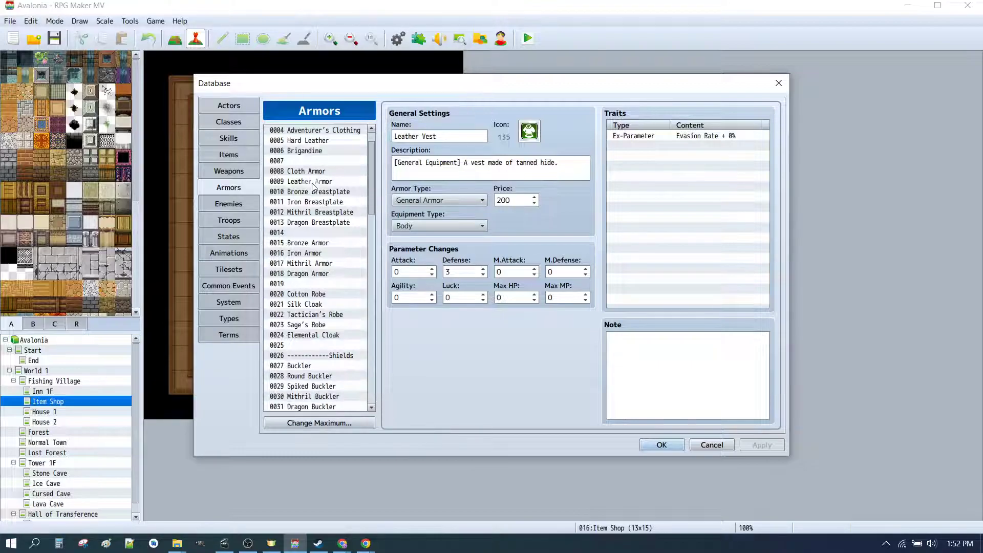
{"action": "scroll", "coordinate": [316, 187], "scroll_direction": "up", "scroll_amount": 2}
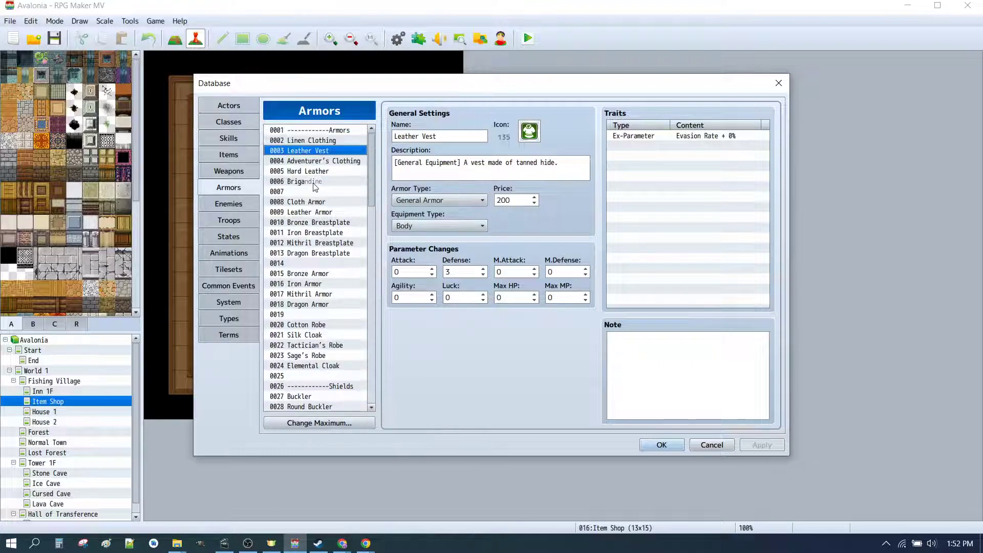
{"action": "left_click", "coordinate": [229, 172]}
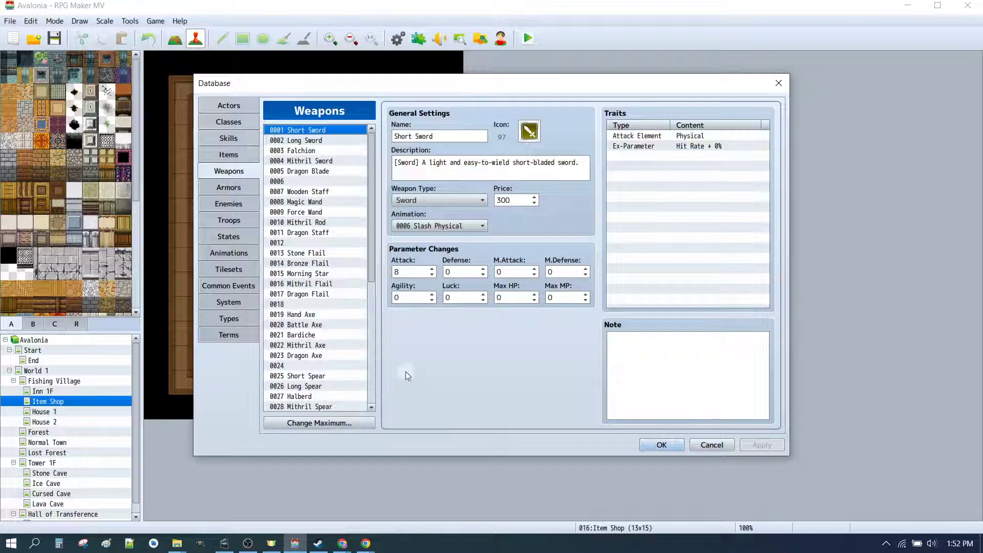
{"action": "left_click", "coordinate": [236, 159]}
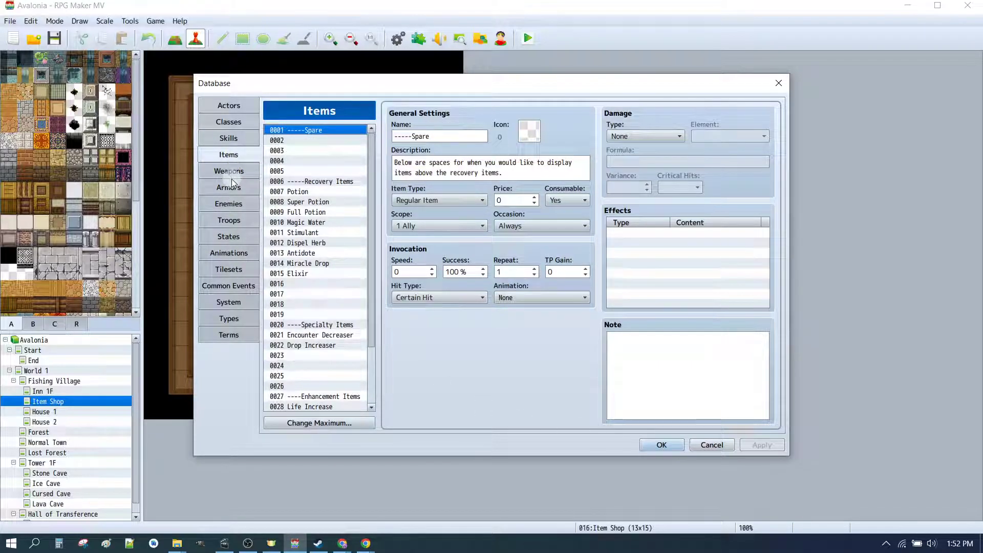
{"action": "left_click", "coordinate": [231, 173]}
{"action": "left_click", "coordinate": [233, 185]}
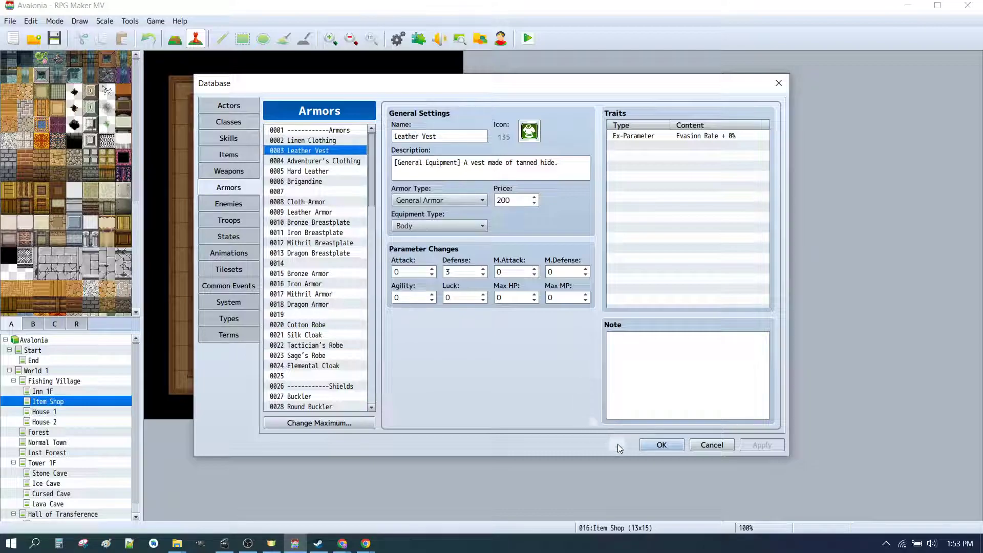
{"action": "left_click", "coordinate": [661, 444]}
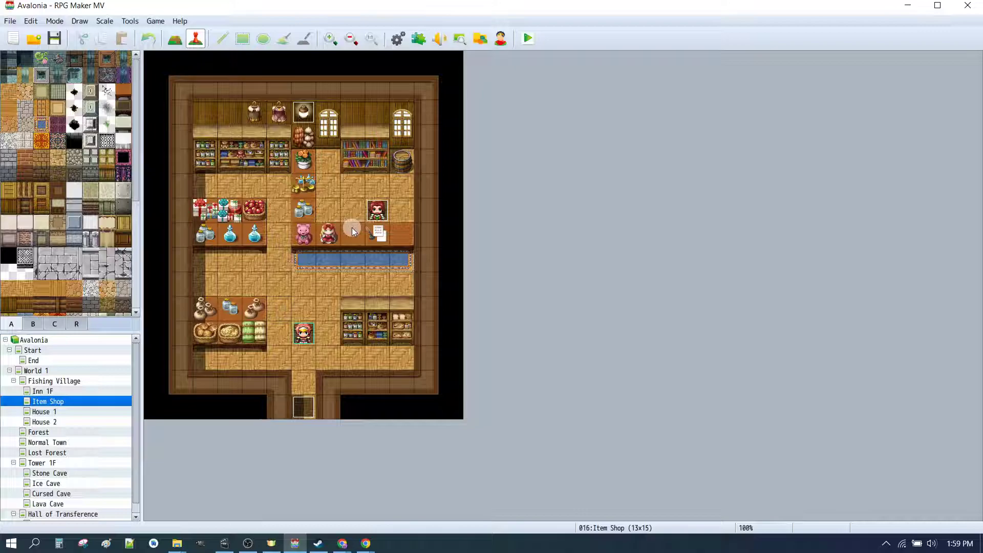
Step: Check the shopkeeper event's contents without changing it, then paste a copy of the event on the tile directly left of it
{"action": "double_click", "coordinate": [379, 210]}
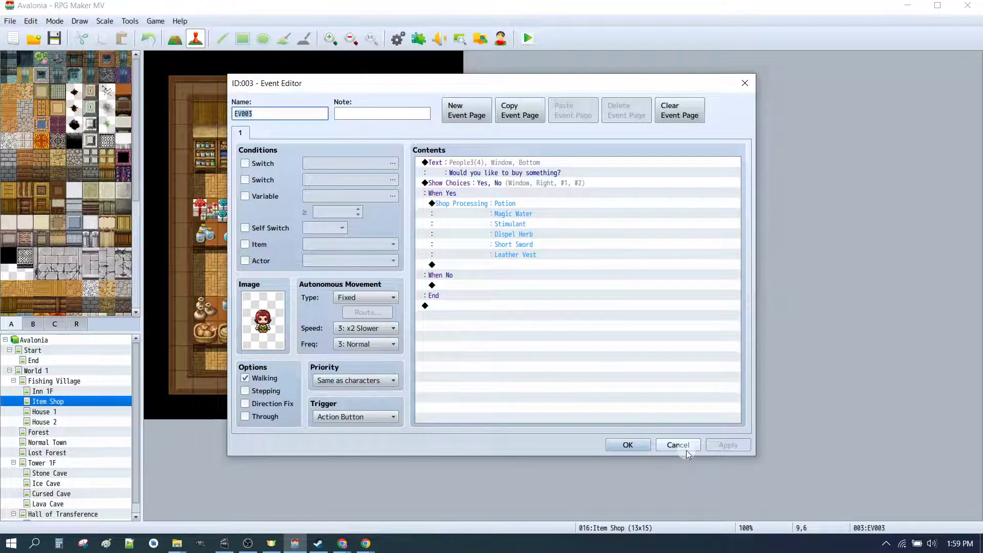
{"action": "left_click", "coordinate": [685, 448]}
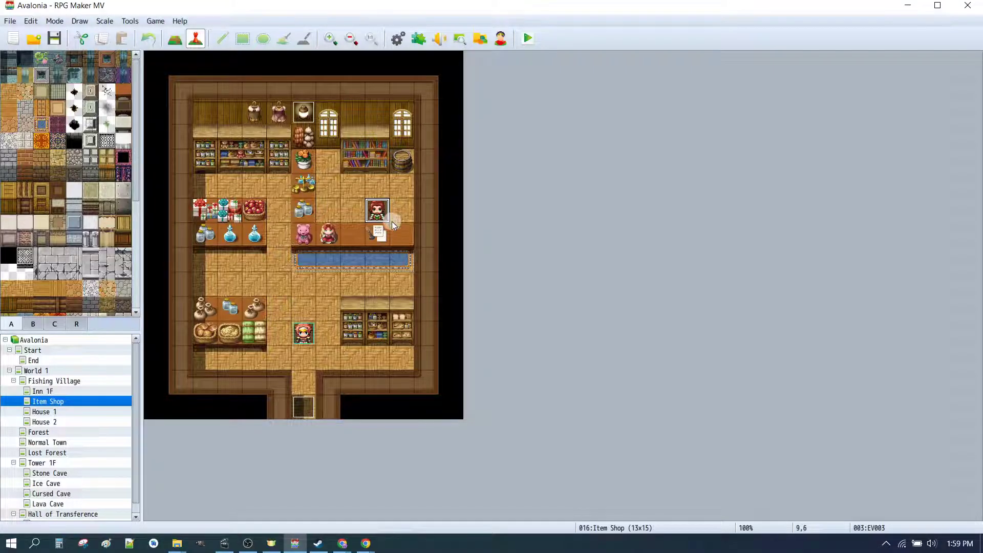
{"action": "key", "text": "ctrl+c"}
{"action": "left_click", "coordinate": [353, 210]}
{"action": "key", "text": "ctrl+v"}
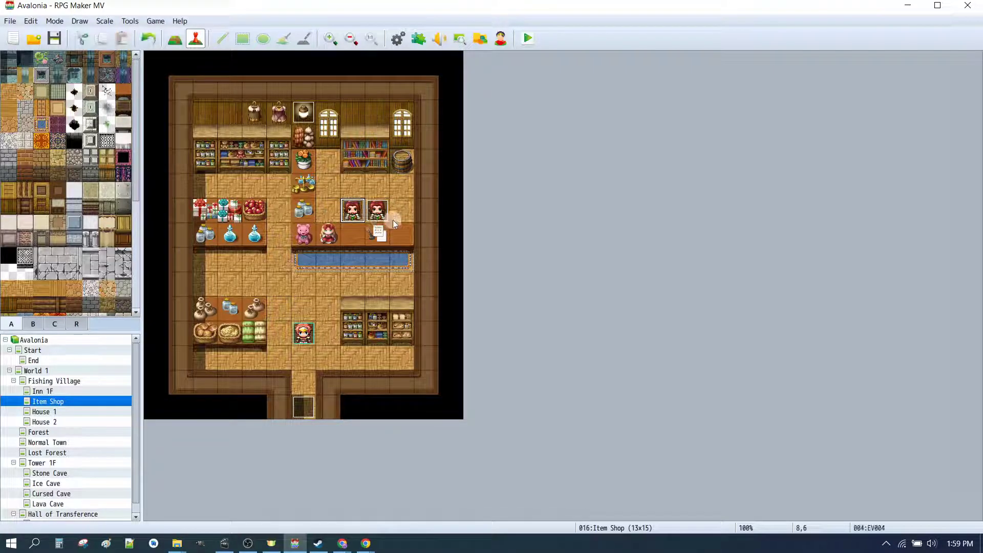
Step: Paste another copy of the shopkeeper event on the tile directly right of the original shopkeeper
{"action": "left_click", "coordinate": [394, 219]}
{"action": "key", "text": "ctrl+v"}
Step: Remove the Short Sword and Leather Vest from the leftmost shopkeeper's Shop Processing merchandise and save the event
{"action": "left_click", "coordinate": [352, 214]}
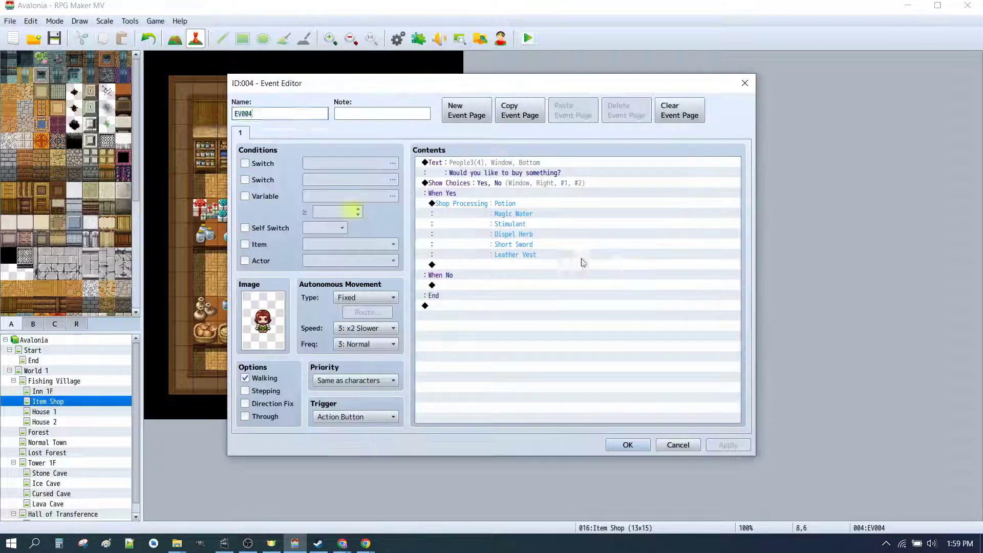
{"action": "double_click", "coordinate": [353, 212]}
{"action": "double_click", "coordinate": [525, 207]}
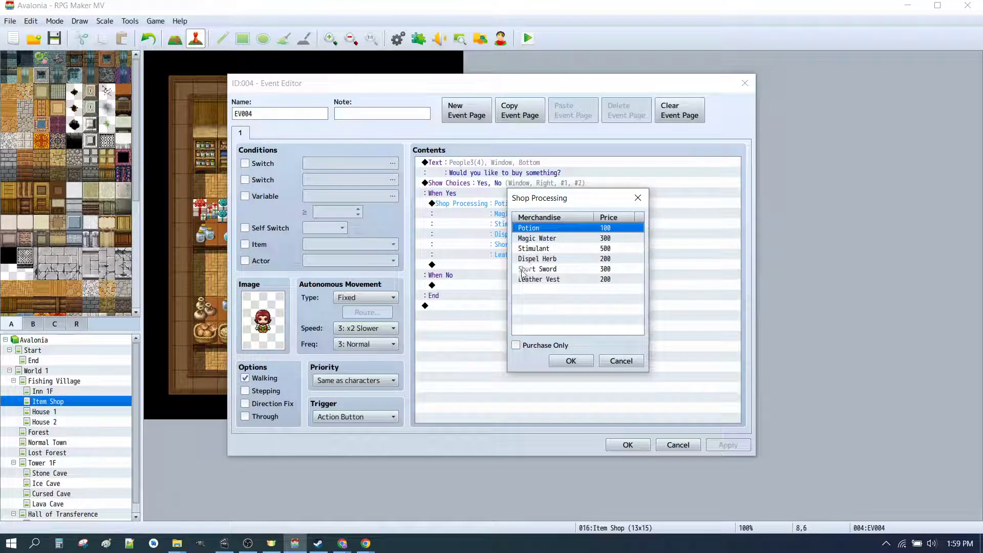
{"action": "left_click", "coordinate": [538, 269]}
{"action": "key", "text": "Delete"}
{"action": "key", "text": "Delete"}
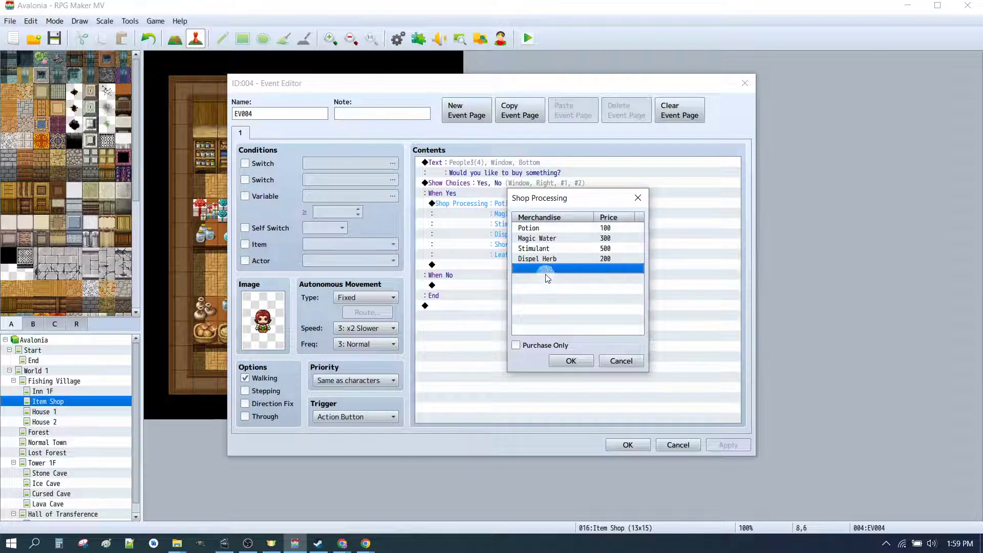
{"action": "left_click", "coordinate": [572, 361]}
{"action": "left_click", "coordinate": [628, 444]}
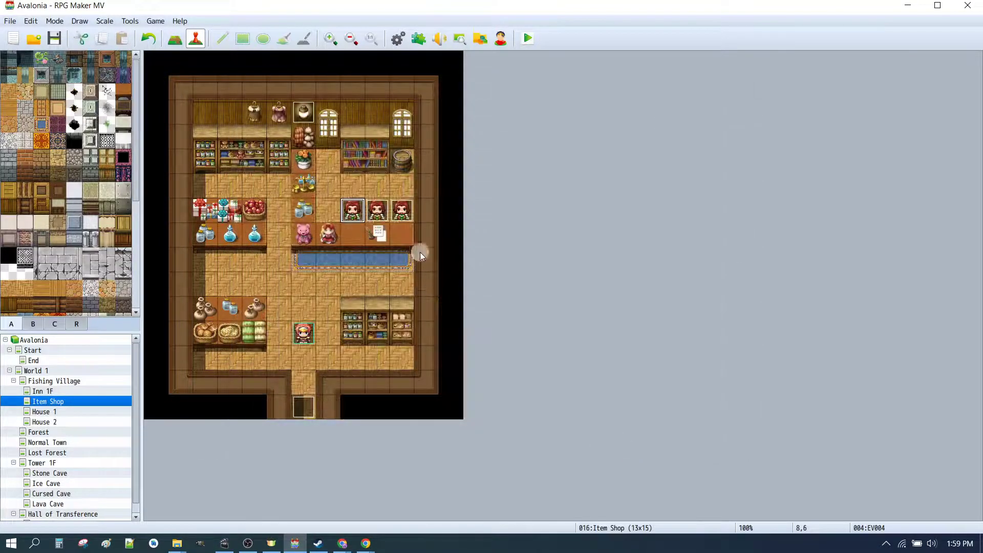
Step: Remove all merchandise except the Short Sword from the middle shopkeeper's Shop Processing command
{"action": "double_click", "coordinate": [377, 214]}
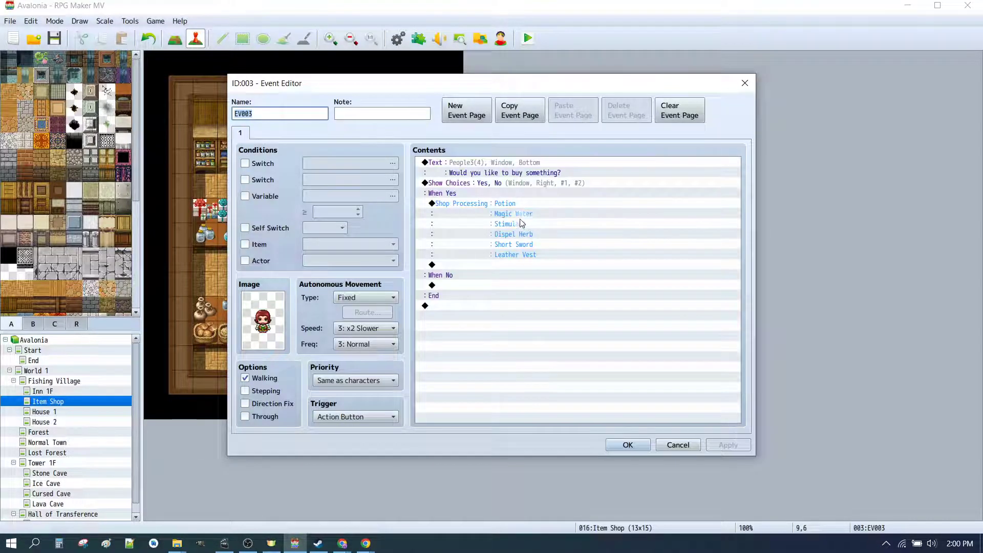
{"action": "left_click", "coordinate": [504, 205]}
{"action": "double_click", "coordinate": [504, 205]}
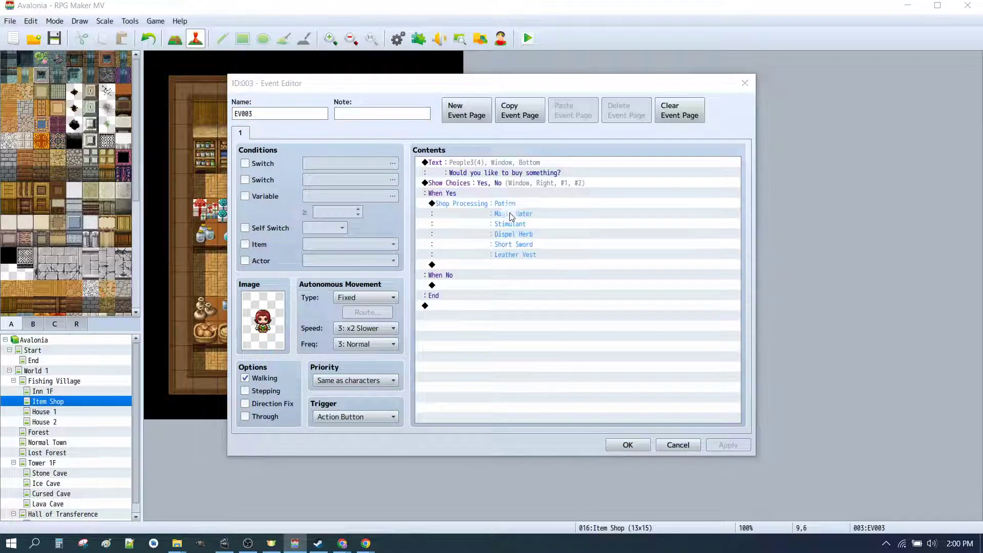
{"action": "key", "text": "Delete"}
{"action": "key", "text": "Delete"}
{"action": "key", "text": "Delete"}
{"action": "key", "text": "Delete"}
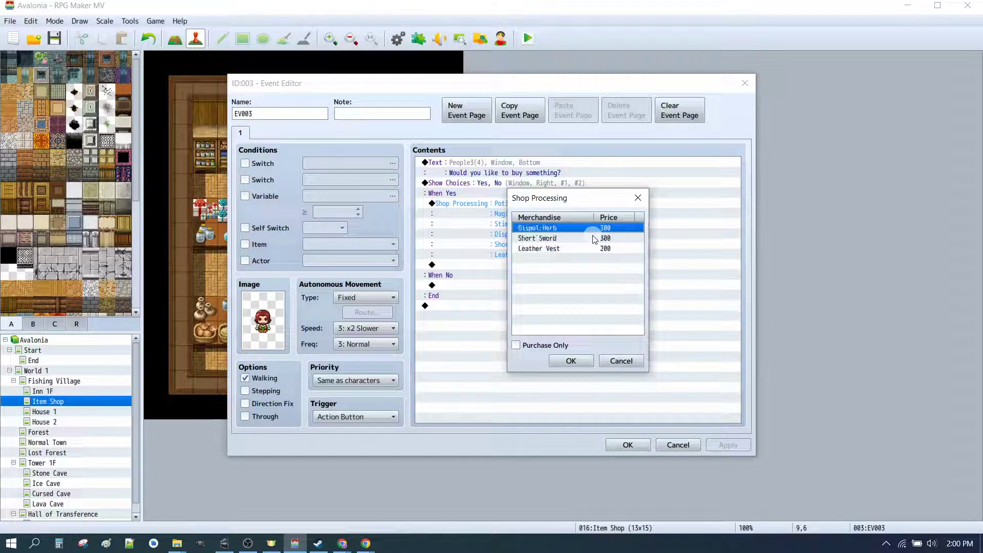
{"action": "left_click", "coordinate": [538, 247]}
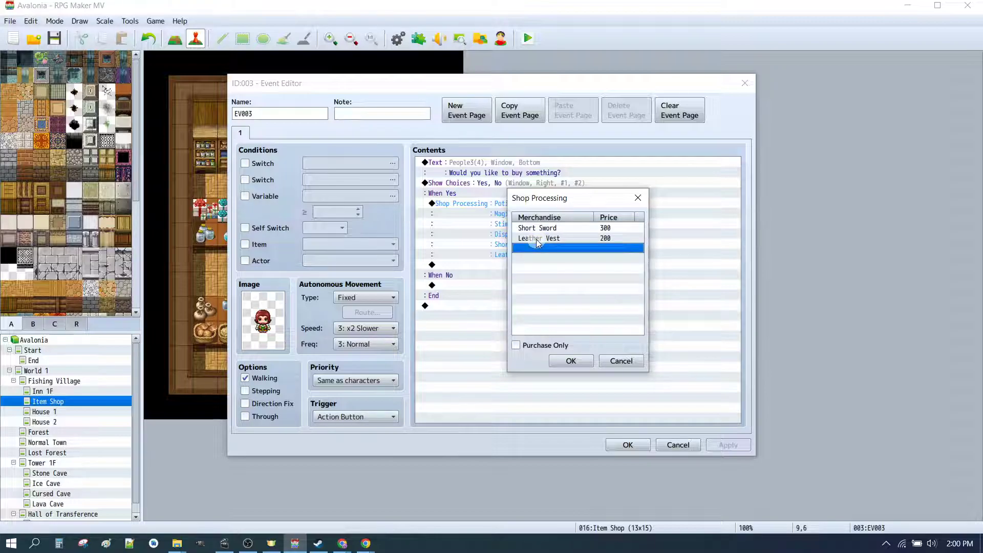
{"action": "left_click", "coordinate": [536, 238]}
{"action": "key", "text": "Delete"}
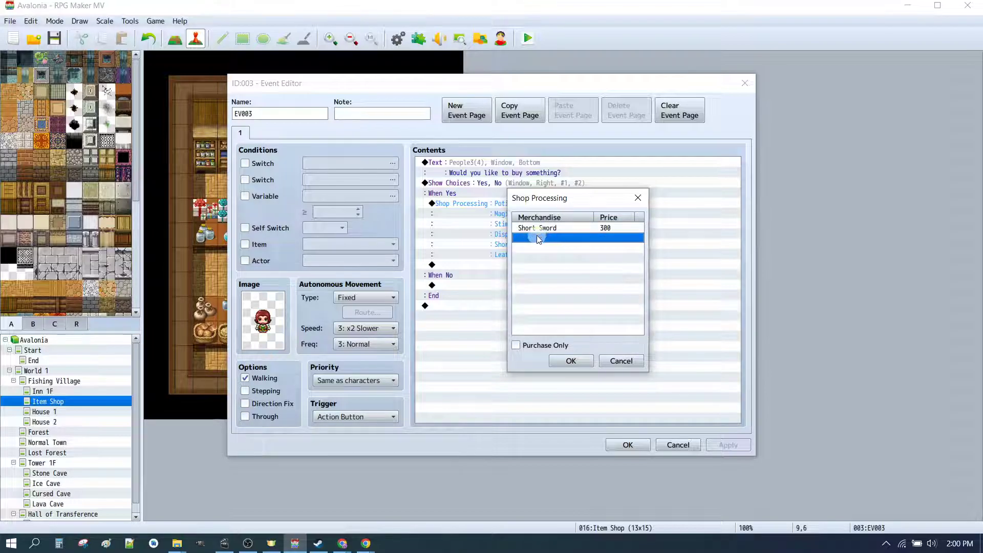
Step: Add the weapon 0007 Wooden Staff at standard price to the middle shopkeeper's merchandise
{"action": "double_click", "coordinate": [537, 239]}
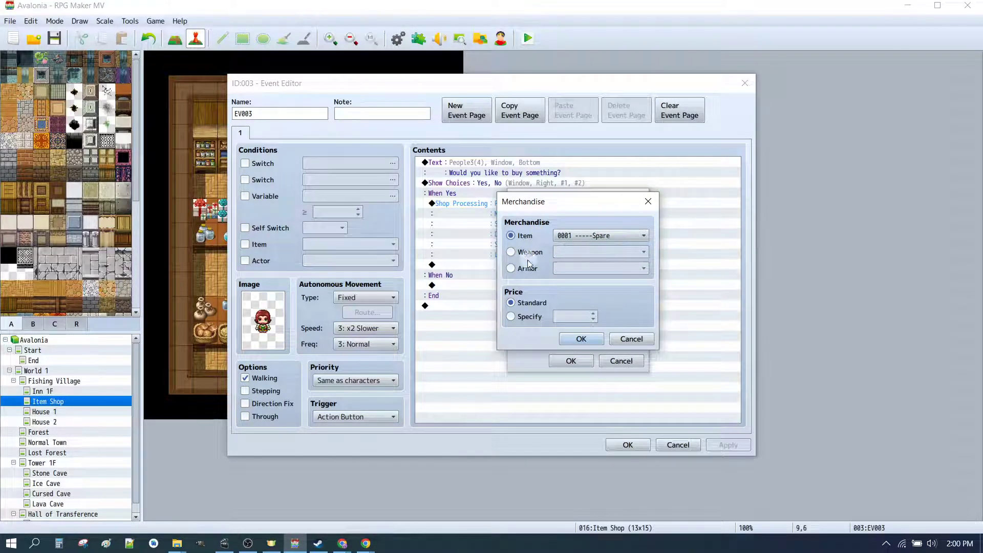
{"action": "left_click", "coordinate": [527, 252]}
{"action": "left_click", "coordinate": [599, 252]}
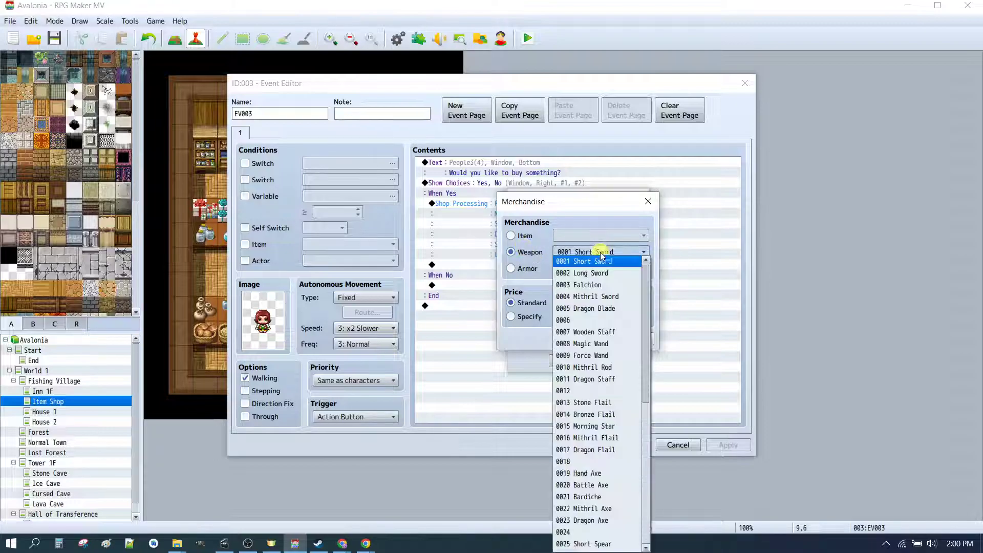
{"action": "left_click", "coordinate": [596, 331]}
{"action": "left_click", "coordinate": [572, 338]}
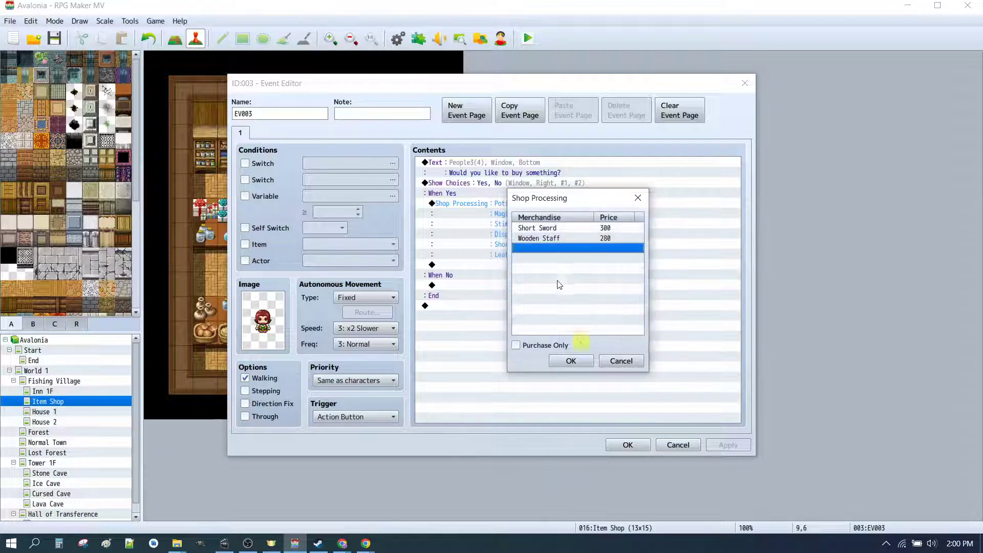
Step: Add the weapon 0013 Stone Flail at standard price to the middle shopkeeper's merchandise
{"action": "double_click", "coordinate": [549, 250]}
{"action": "left_click", "coordinate": [524, 252]}
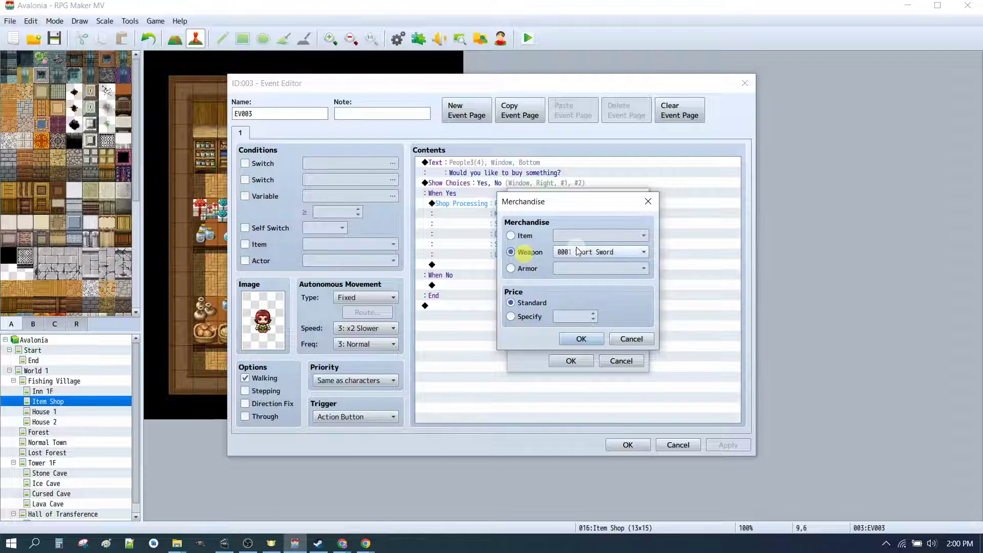
{"action": "left_click", "coordinate": [577, 251]}
{"action": "left_click", "coordinate": [591, 399]}
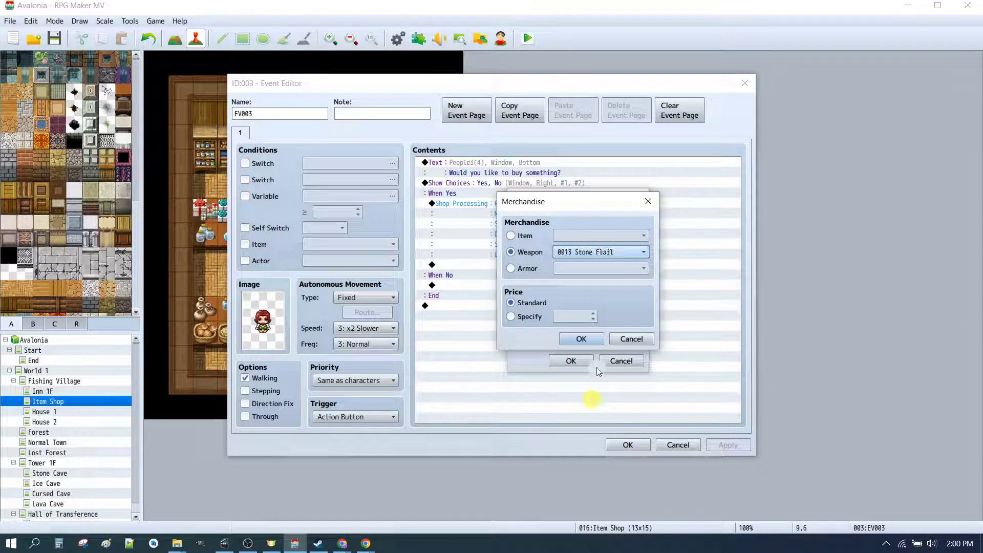
{"action": "left_click", "coordinate": [584, 339]}
Step: Add the weapon 0019 Hand Axe at standard price to the middle shopkeeper's merchandise
{"action": "double_click", "coordinate": [532, 258]}
{"action": "left_click", "coordinate": [530, 252]}
{"action": "left_click", "coordinate": [607, 251]}
{"action": "scroll", "coordinate": [578, 282], "scroll_direction": "down", "scroll_amount": 1}
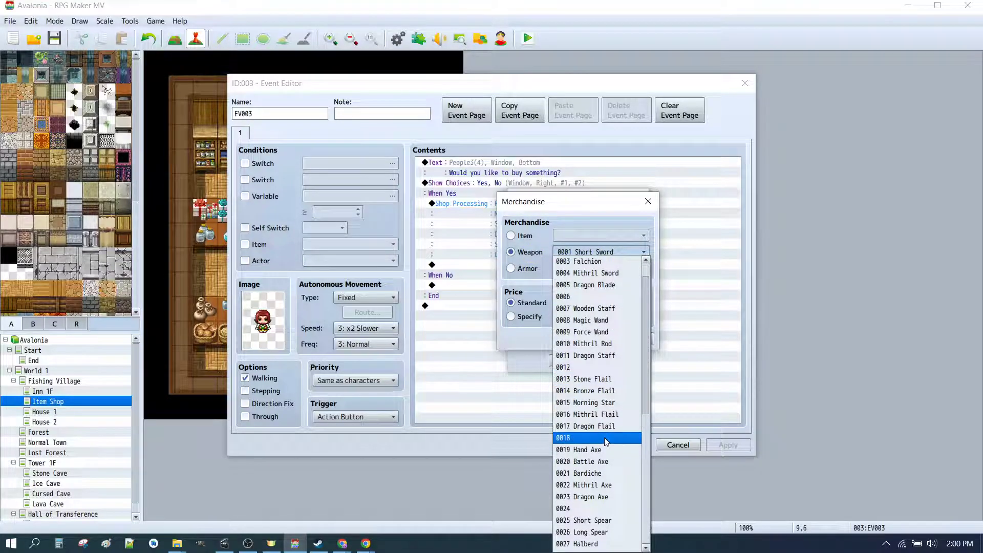
{"action": "left_click", "coordinate": [589, 449]}
{"action": "left_click", "coordinate": [582, 339]}
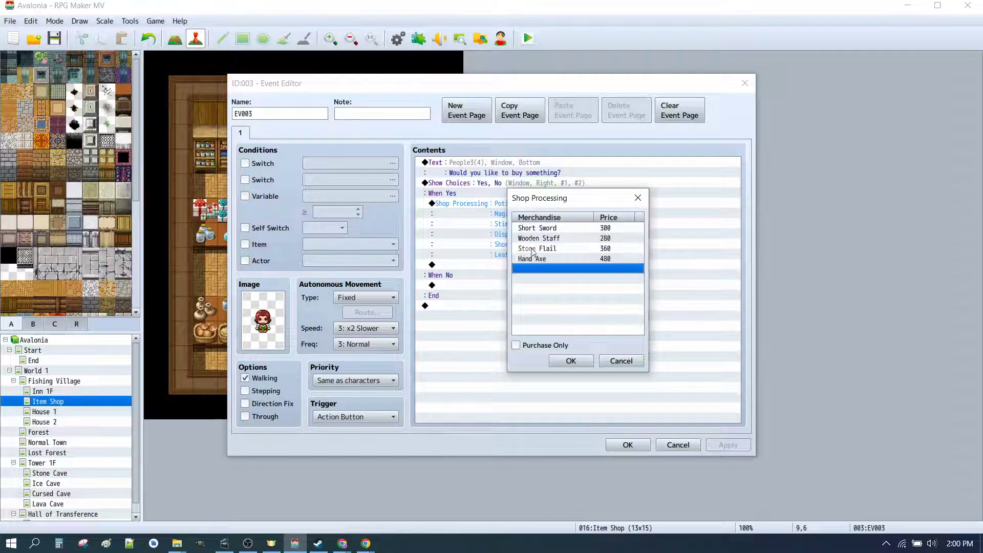
Step: Add the weapon 0025 Short Spear at standard price and confirm the middle shopkeeper's merchandise list
{"action": "double_click", "coordinate": [536, 267]}
{"action": "left_click", "coordinate": [530, 252]}
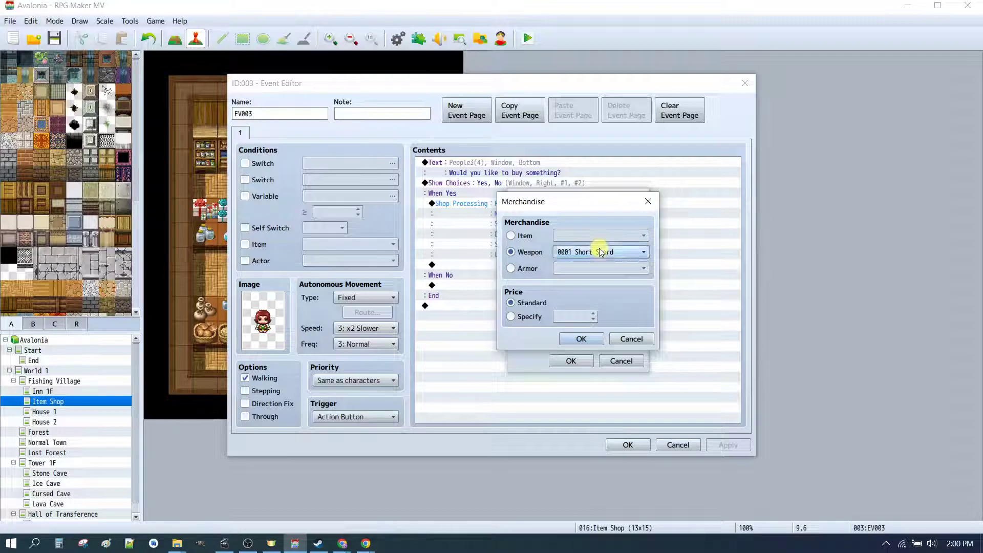
{"action": "left_click", "coordinate": [602, 251]}
{"action": "scroll", "coordinate": [599, 368], "scroll_direction": "down", "scroll_amount": 1}
{"action": "left_click", "coordinate": [594, 429]}
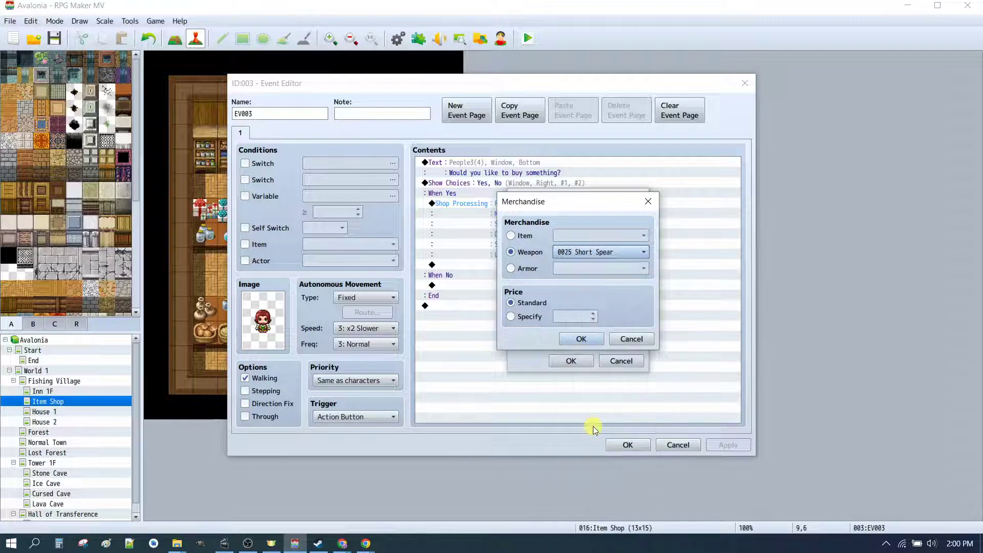
{"action": "left_click", "coordinate": [581, 338]}
{"action": "left_click", "coordinate": [572, 362]}
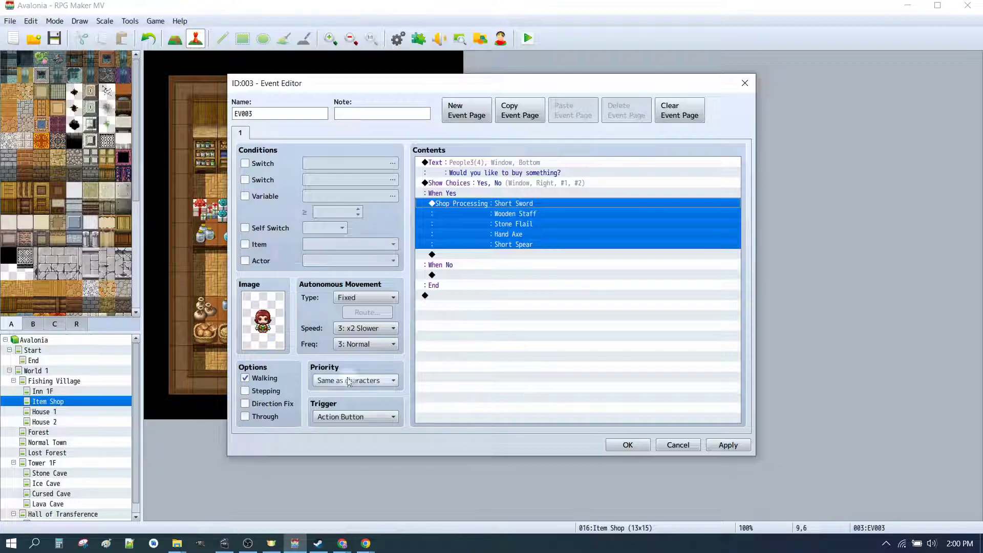
Step: Change the middle shopkeeper's character image to the front-facing armored knight from People3
{"action": "double_click", "coordinate": [262, 320]}
{"action": "left_click", "coordinate": [555, 248]}
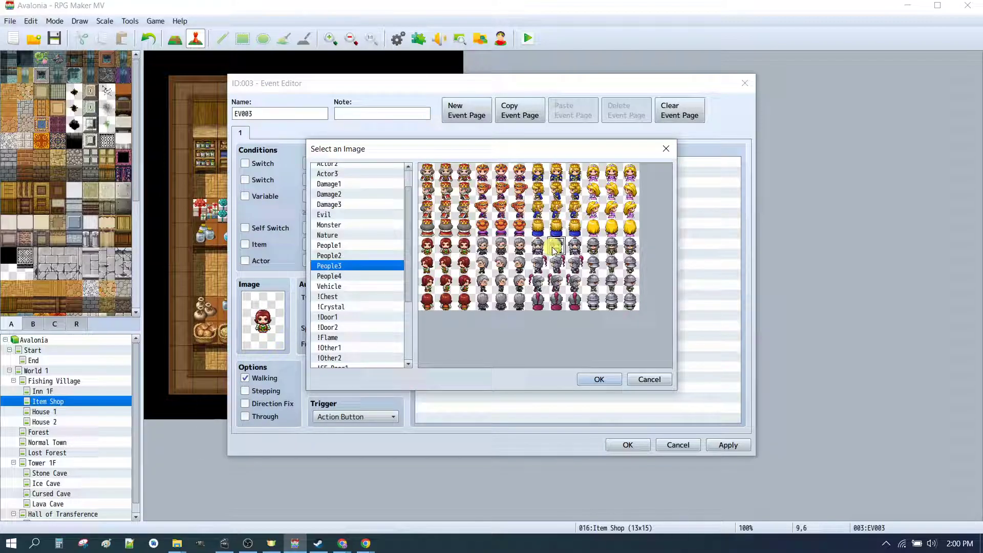
{"action": "left_click", "coordinate": [612, 380]}
Step: Set the face of the middle shopkeeper's greeting text to the People3 armored knight and save the event
{"action": "double_click", "coordinate": [468, 165]}
{"action": "double_click", "coordinate": [468, 270]}
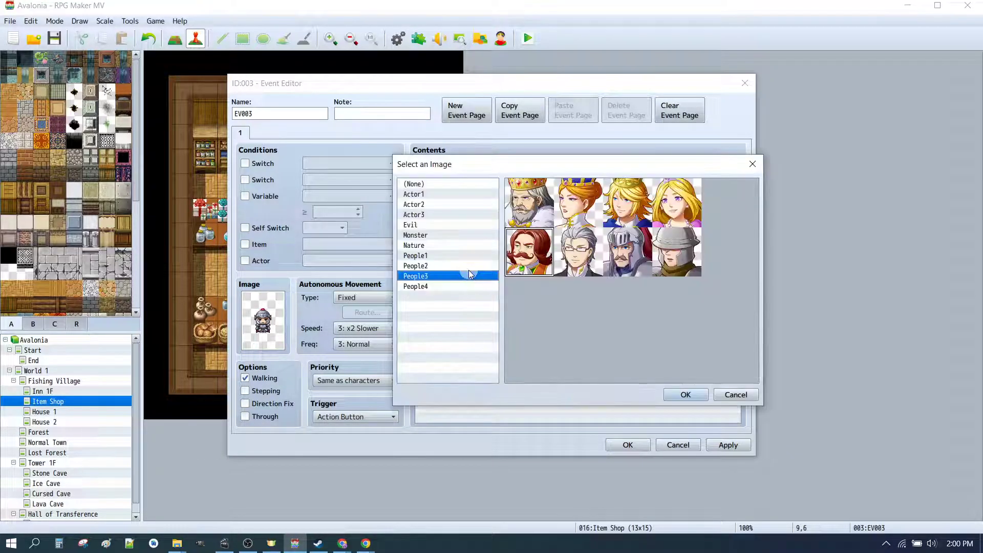
{"action": "left_click", "coordinate": [614, 266]}
{"action": "left_click", "coordinate": [685, 394]}
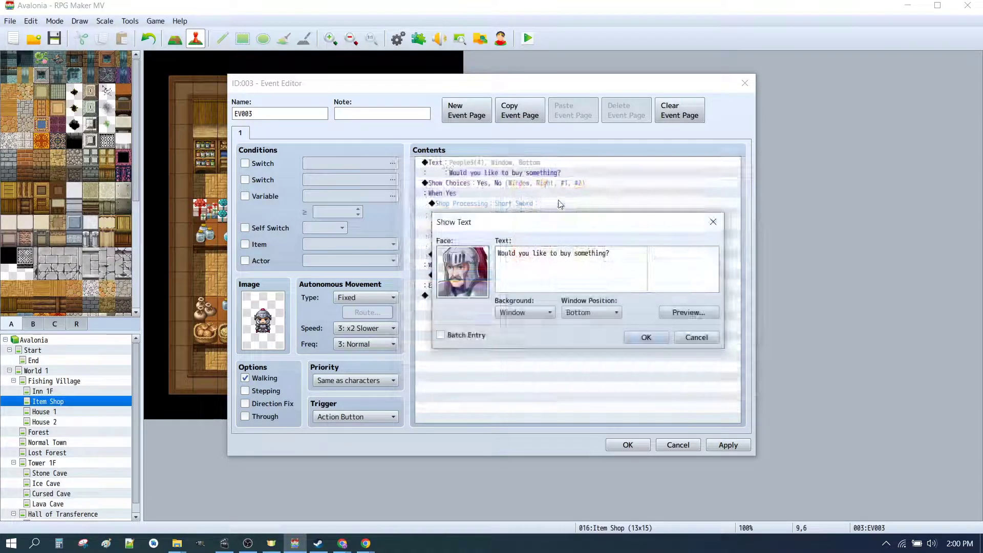
{"action": "left_click", "coordinate": [662, 337]}
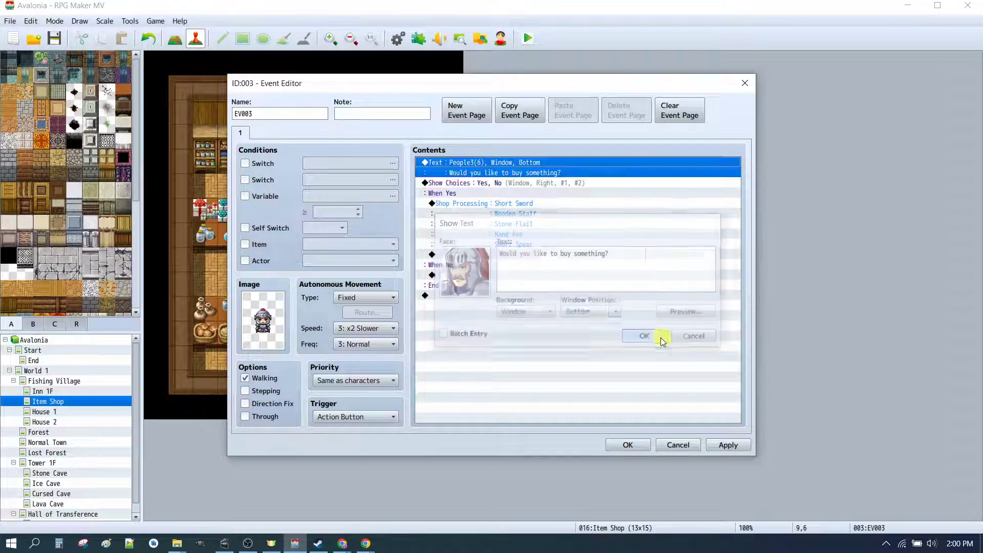
{"action": "left_click", "coordinate": [631, 441]}
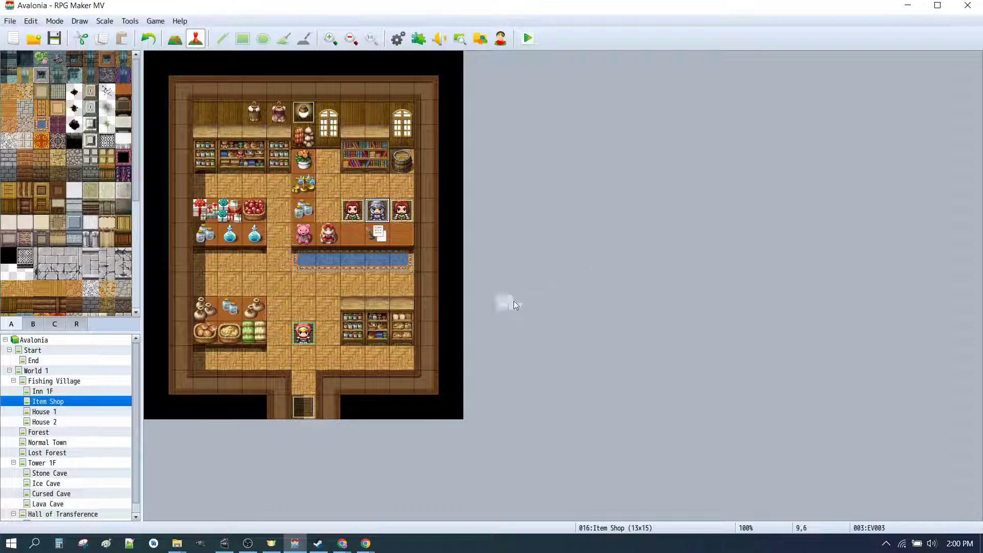
Step: Change the rightmost shopkeeper's character image to the front-facing helmeted soldier from People3
{"action": "left_click", "coordinate": [402, 213]}
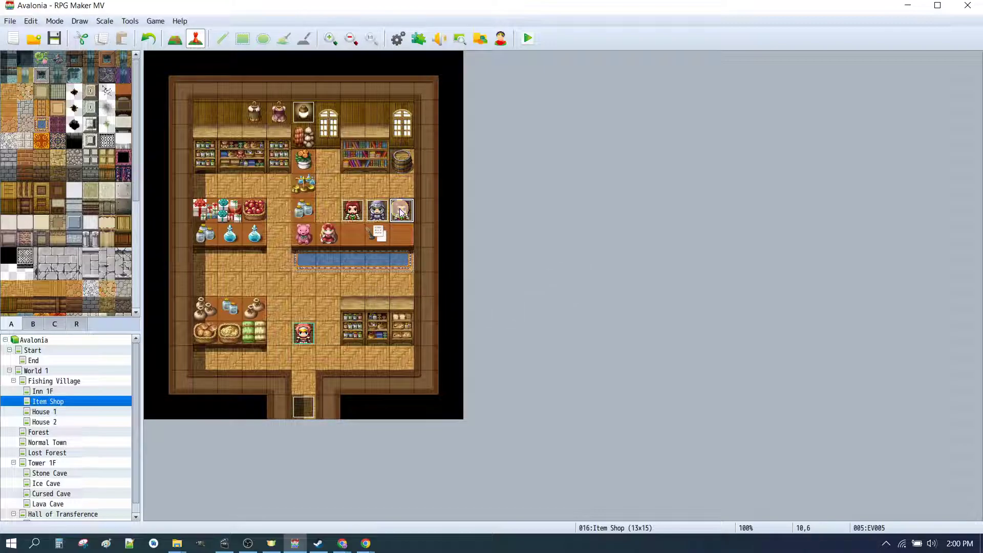
{"action": "double_click", "coordinate": [402, 213]}
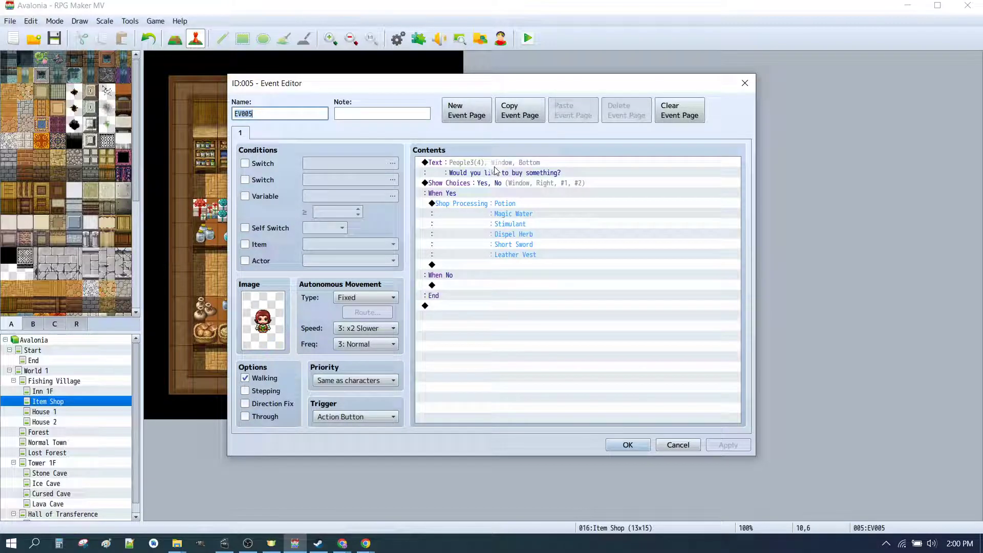
{"action": "double_click", "coordinate": [262, 320]}
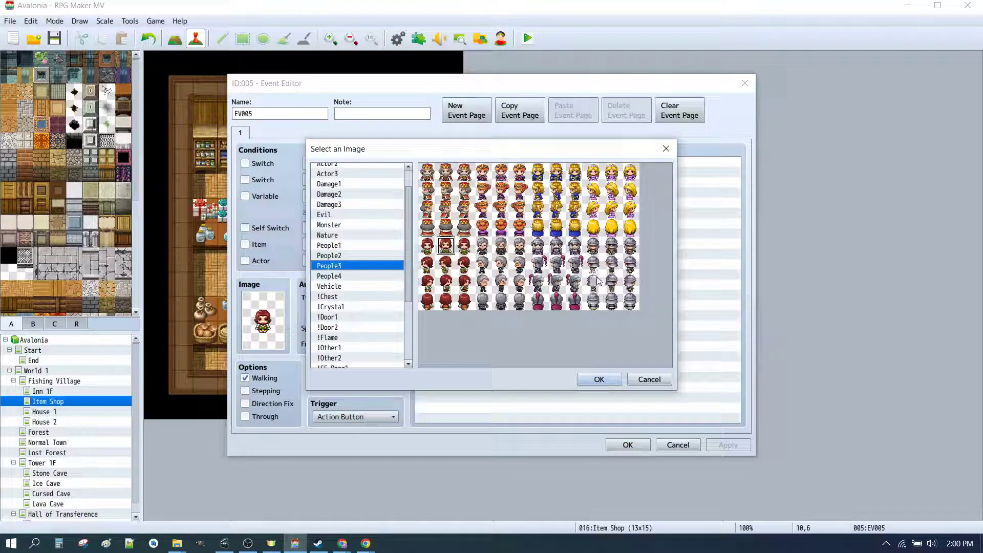
{"action": "left_click", "coordinate": [612, 248]}
{"action": "left_click", "coordinate": [599, 379]}
Step: Set the face of the rightmost shopkeeper's greeting text to the helmeted soldier from People3
{"action": "left_click", "coordinate": [483, 163]}
{"action": "double_click", "coordinate": [483, 163]}
{"action": "double_click", "coordinate": [475, 264]}
{"action": "left_click", "coordinate": [662, 260]}
{"action": "left_click", "coordinate": [685, 394]}
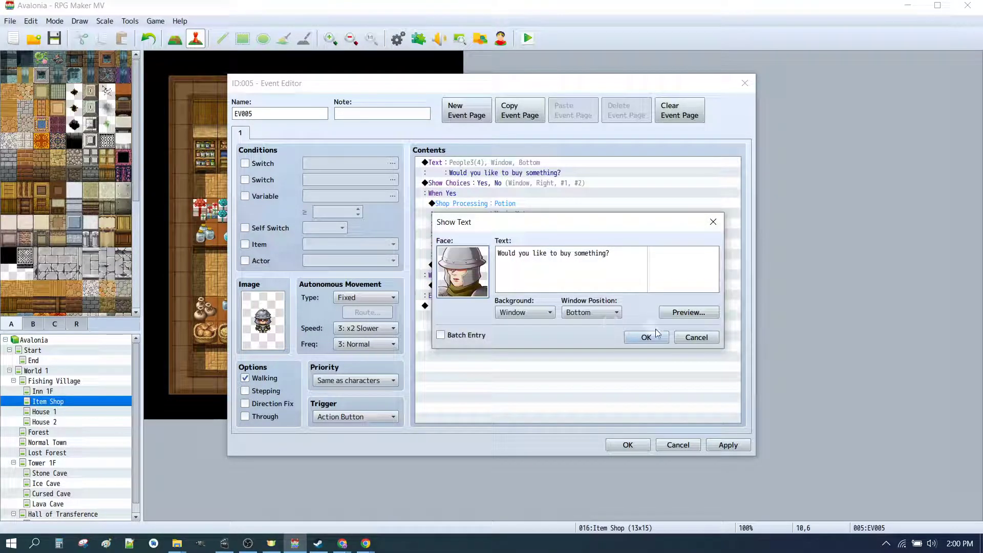
{"action": "left_click", "coordinate": [645, 337]}
Step: Remove all merchandise except the Leather Vest from the rightmost shopkeeper's Shop Processing command
{"action": "double_click", "coordinate": [479, 205]}
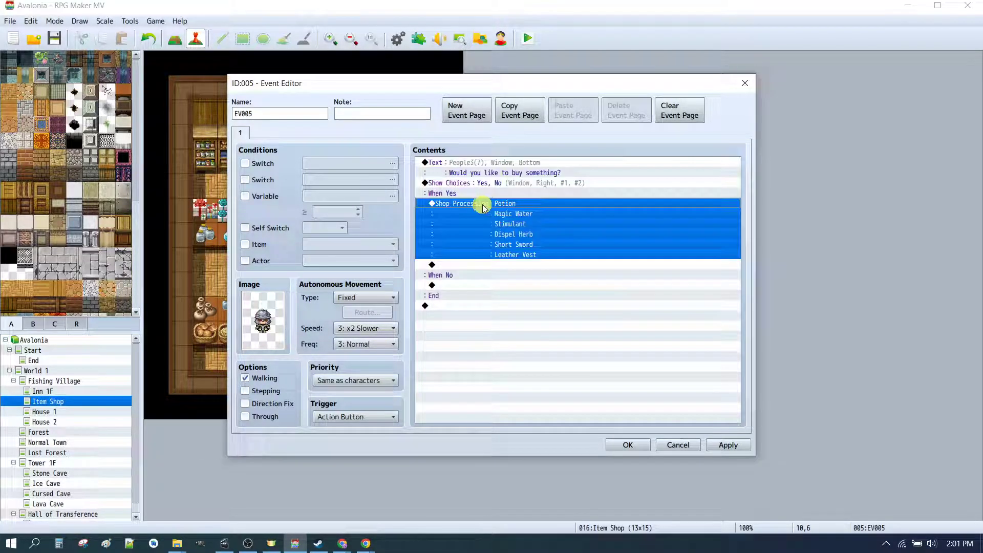
{"action": "key", "text": "Delete"}
{"action": "key", "text": "Delete"}
{"action": "key", "text": "Delete"}
{"action": "key", "text": "Delete"}
{"action": "key", "text": "Delete"}
Step: Add the armor 0008 Cloth Armor at standard price to the rightmost shopkeeper's merchandise
{"action": "double_click", "coordinate": [562, 238]}
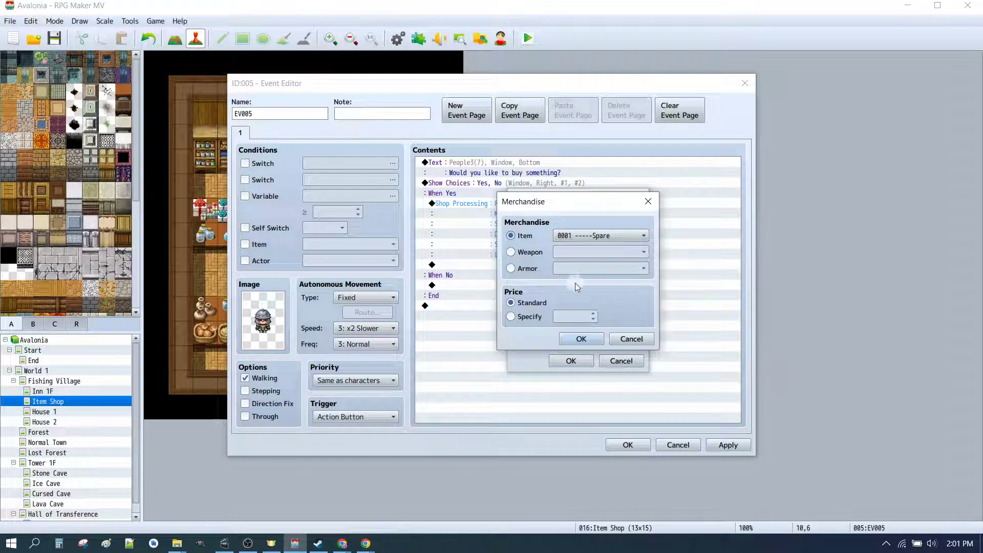
{"action": "left_click", "coordinate": [536, 269]}
{"action": "left_click", "coordinate": [601, 268]}
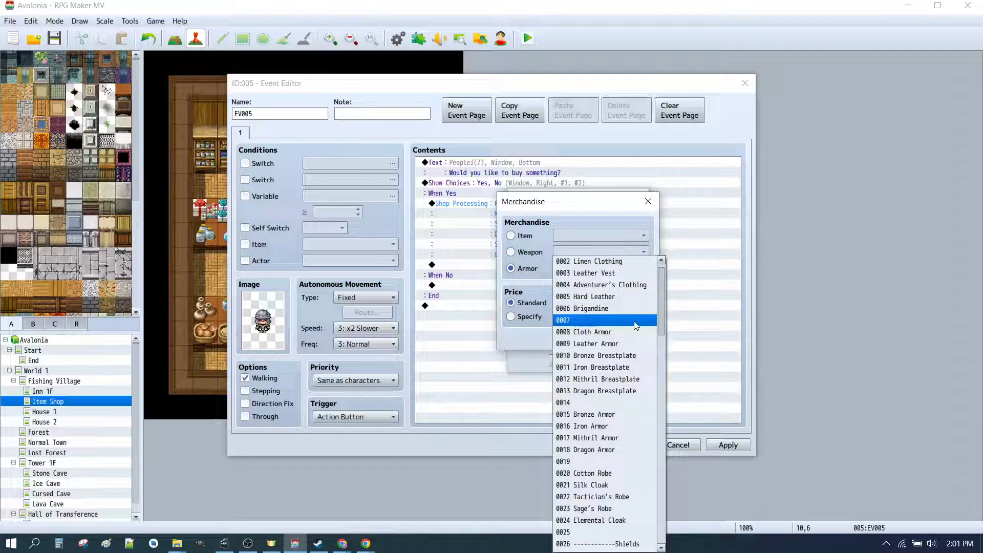
{"action": "left_click", "coordinate": [596, 331]}
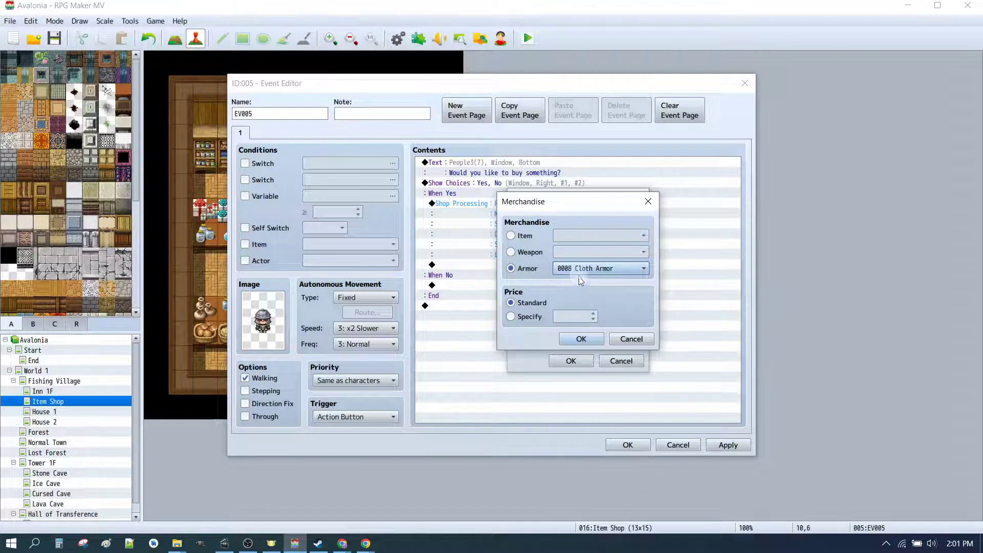
{"action": "left_click", "coordinate": [581, 339]}
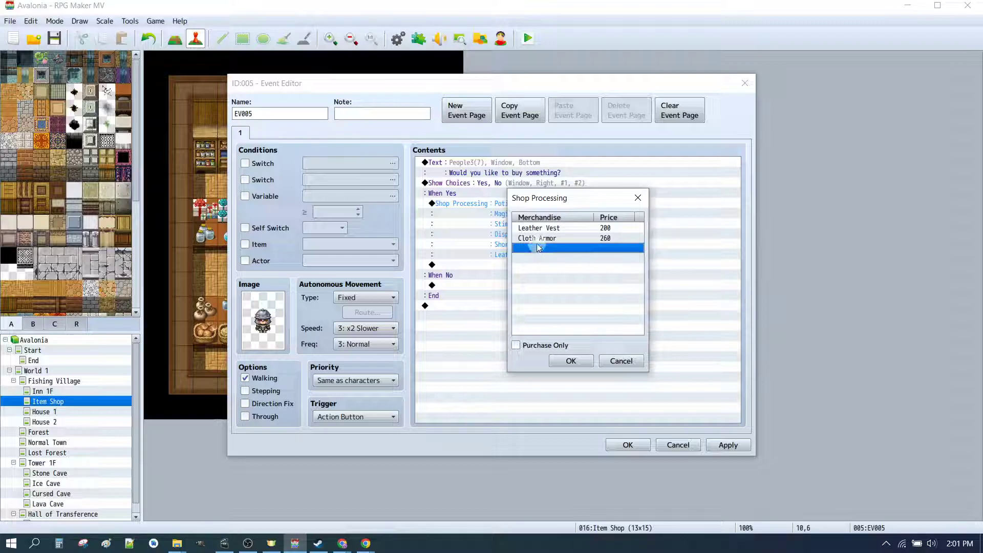
Step: Add armor 0009 Leather Armor at standard price to the rightmost shopkeeper's merchandise and remove the Leather Vest
{"action": "double_click", "coordinate": [535, 249]}
{"action": "left_click", "coordinate": [511, 269]}
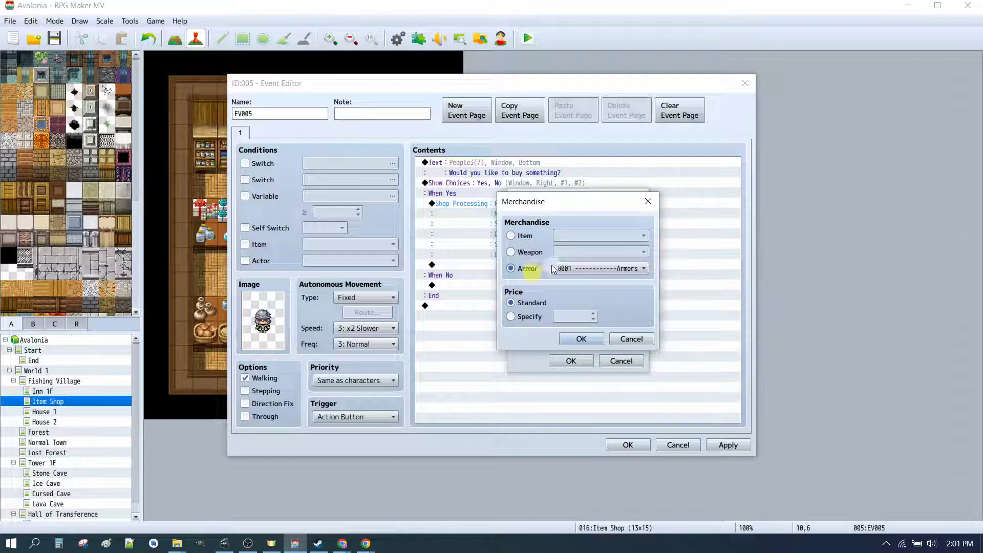
{"action": "left_click", "coordinate": [630, 269]}
{"action": "left_click", "coordinate": [606, 357]}
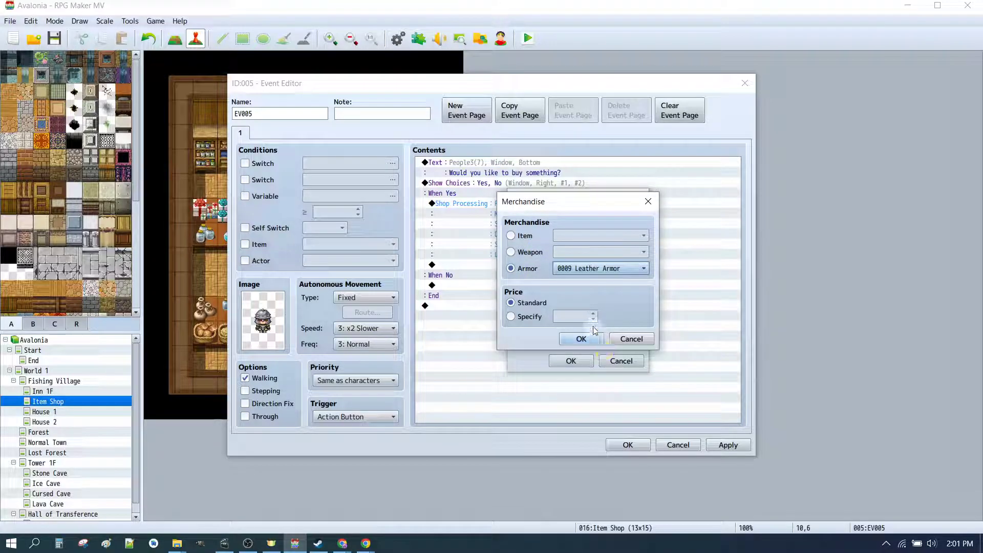
{"action": "left_click", "coordinate": [581, 339]}
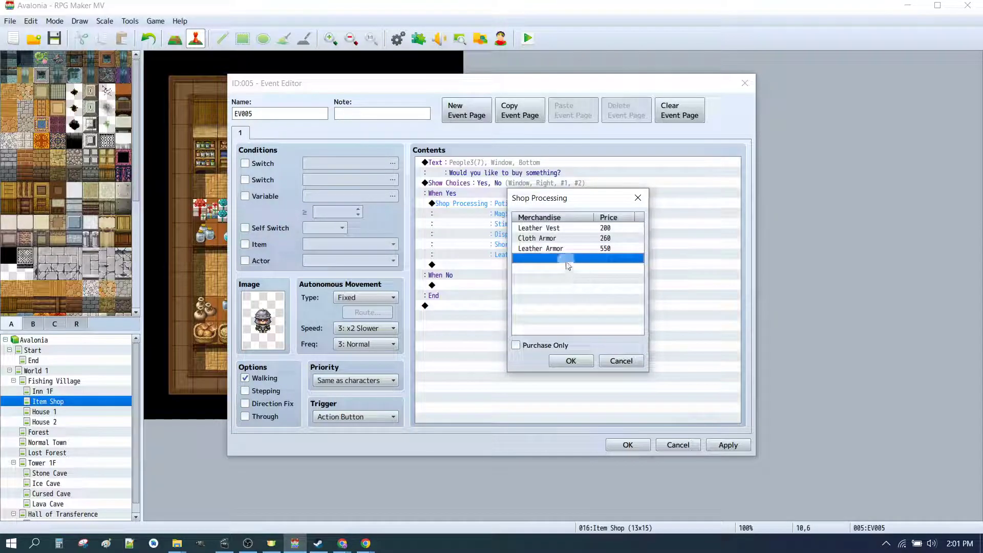
{"action": "left_click", "coordinate": [539, 229]}
{"action": "key", "text": "Delete"}
Step: Add armor 0010 Bronze Breastplate at standard price to the rightmost shopkeeper's merchandise and save the event
{"action": "left_click", "coordinate": [538, 248]}
{"action": "double_click", "coordinate": [537, 249]}
{"action": "left_click", "coordinate": [526, 267]}
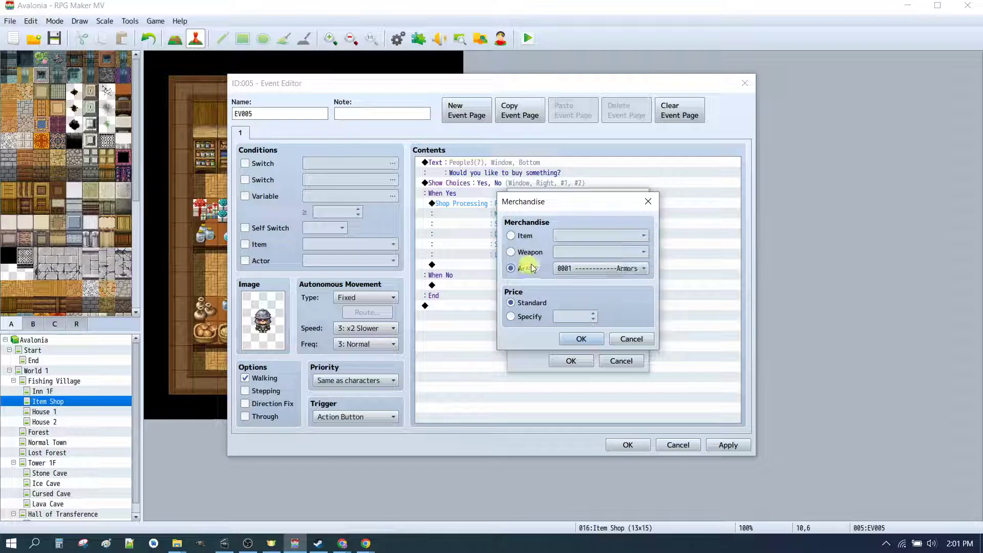
{"action": "left_click", "coordinate": [600, 269]}
{"action": "scroll", "coordinate": [603, 289], "scroll_direction": "down", "scroll_amount": 1}
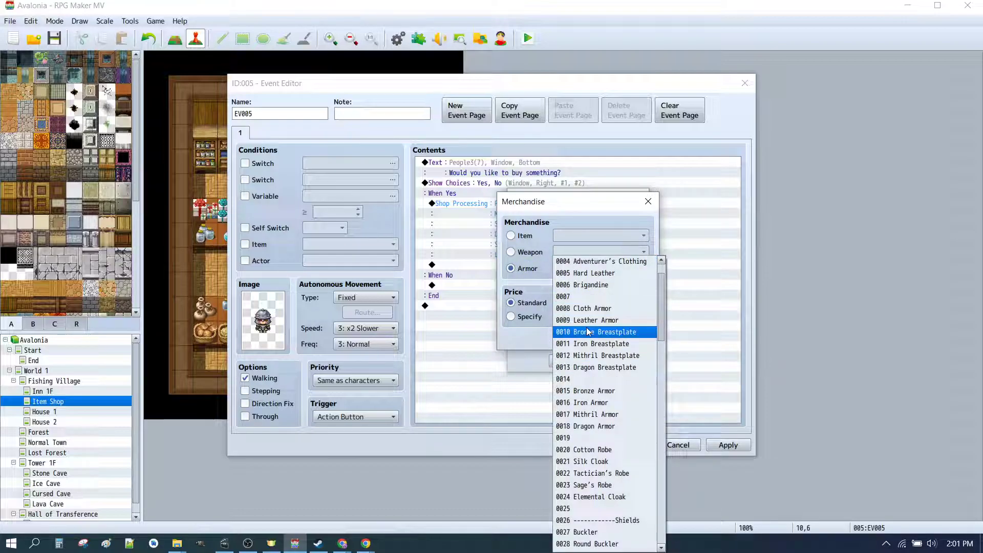
{"action": "left_click", "coordinate": [596, 331]}
{"action": "left_click", "coordinate": [581, 338]}
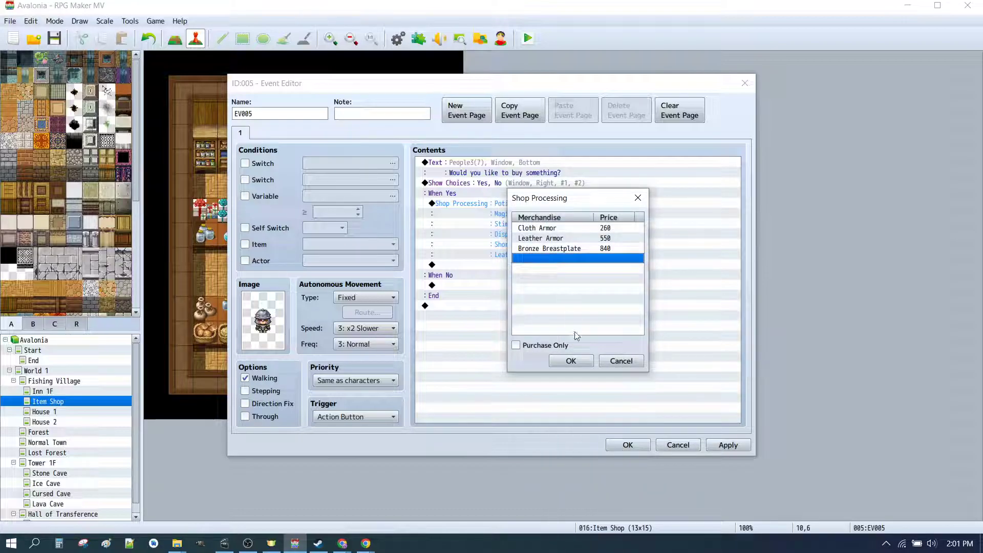
{"action": "left_click", "coordinate": [571, 360]}
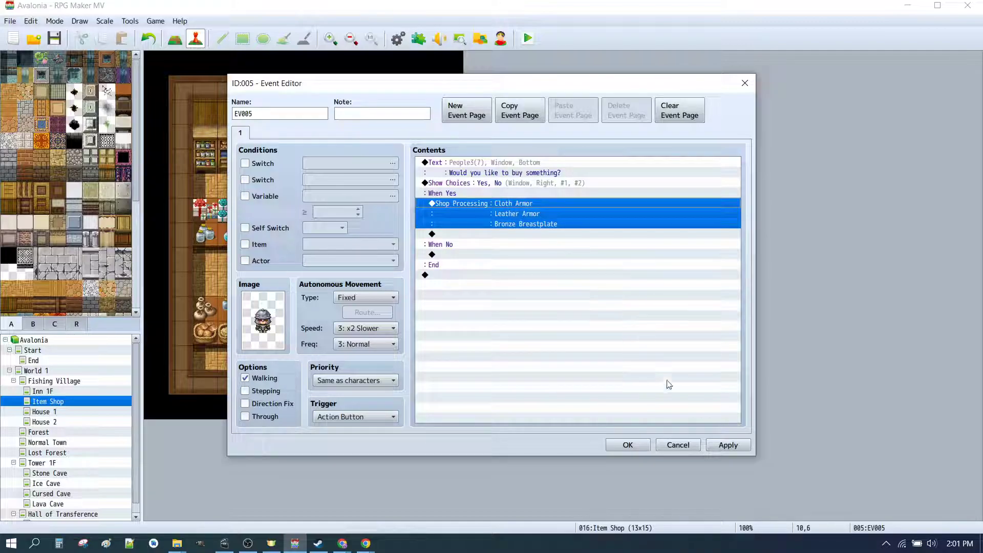
{"action": "left_click", "coordinate": [626, 445]}
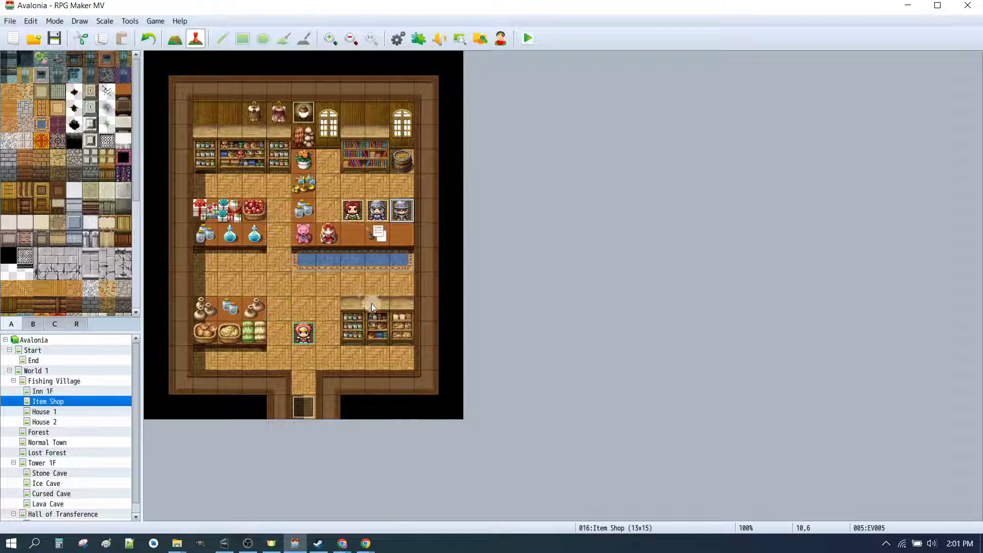
Step: Create an event on tile 10,9 with a yellow sparkle image from !Flame, with Stepping on and Walking off
{"action": "left_click", "coordinate": [405, 285]}
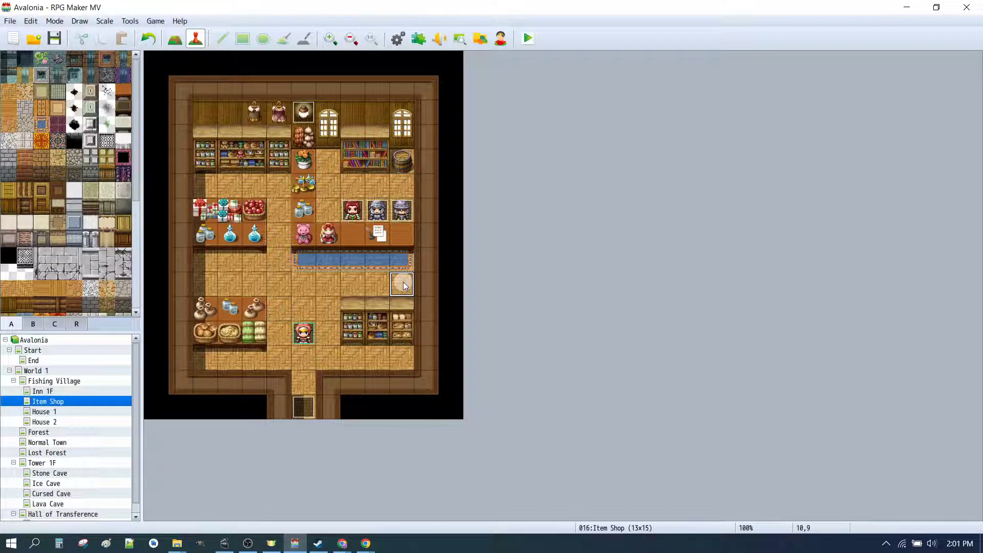
{"action": "double_click", "coordinate": [403, 284]}
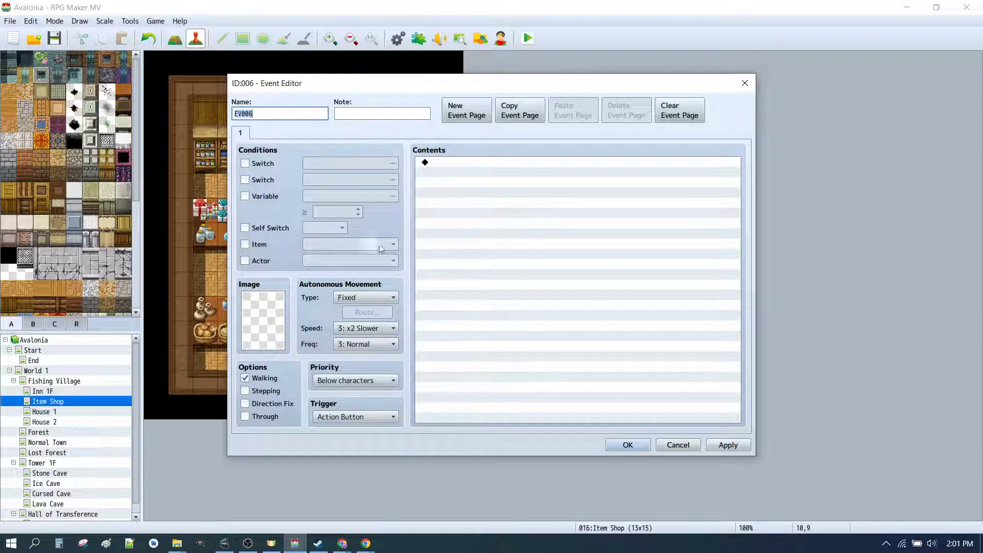
{"action": "double_click", "coordinate": [257, 324]}
{"action": "scroll", "coordinate": [414, 238], "scroll_direction": "down", "scroll_amount": 3}
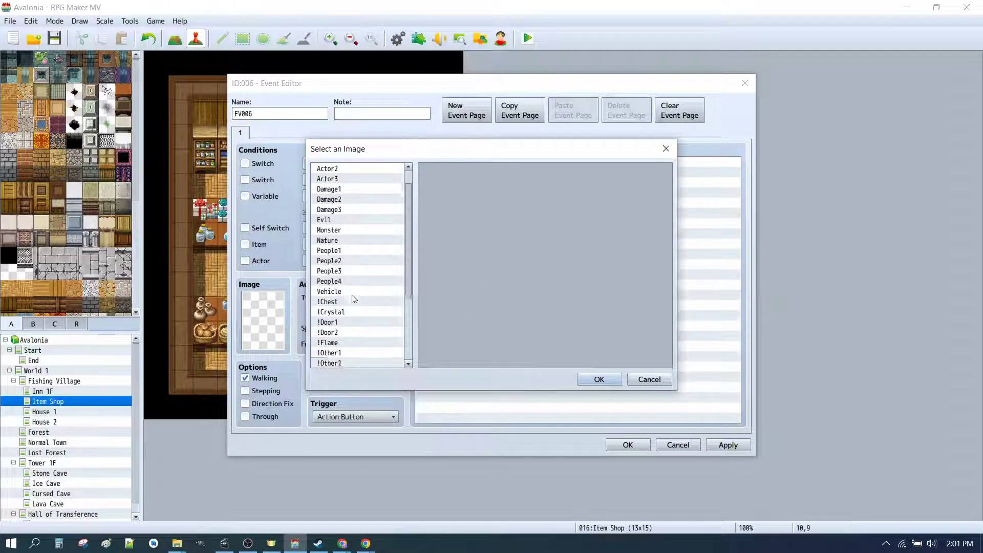
{"action": "left_click", "coordinate": [346, 303]}
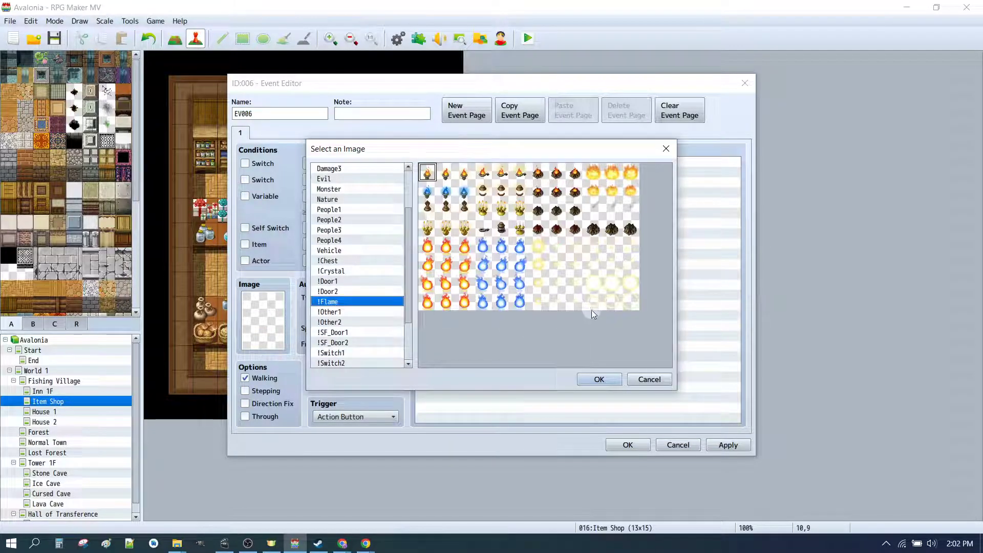
{"action": "left_click", "coordinate": [574, 247]}
{"action": "left_click", "coordinate": [597, 244]}
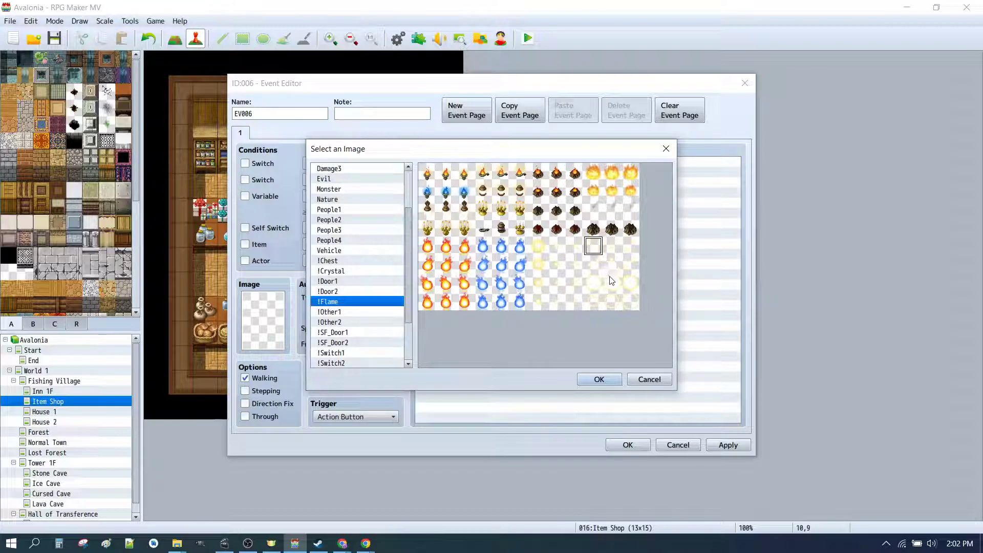
{"action": "left_click", "coordinate": [600, 378]}
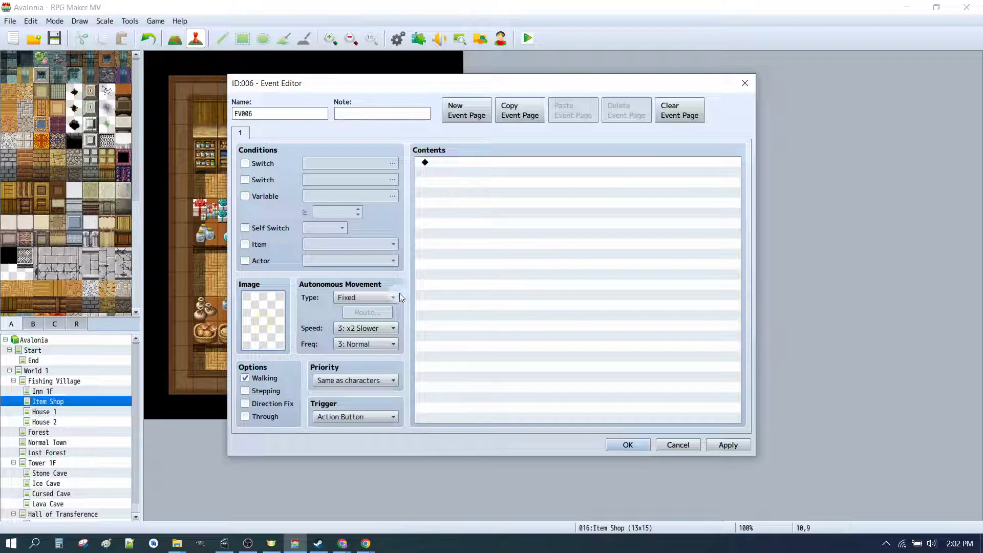
{"action": "left_click", "coordinate": [276, 391]}
{"action": "left_click", "coordinate": [260, 378]}
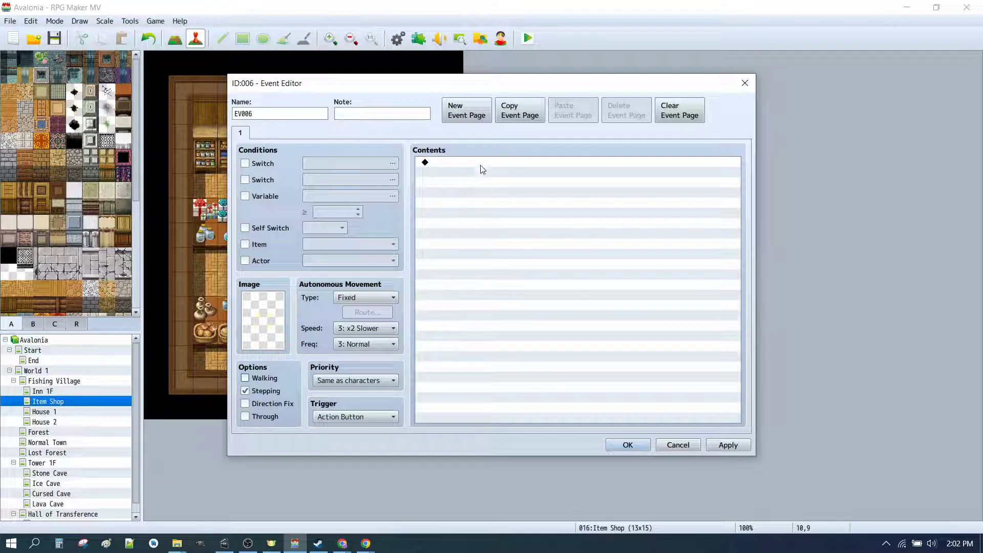
Step: Add a Change Gold command to the sparkle event that increases gold by a constant 5000
{"action": "left_click", "coordinate": [466, 162]}
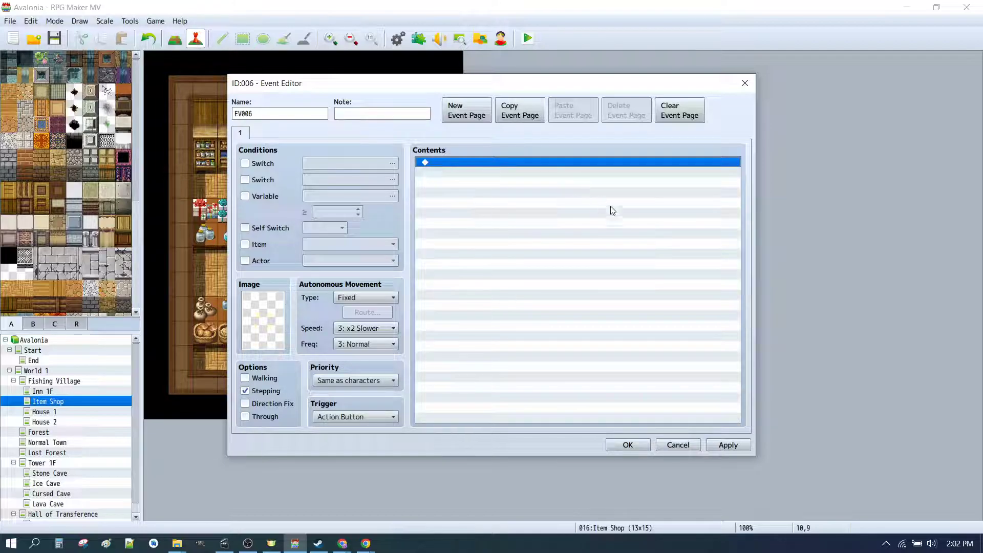
{"action": "double_click", "coordinate": [545, 193]}
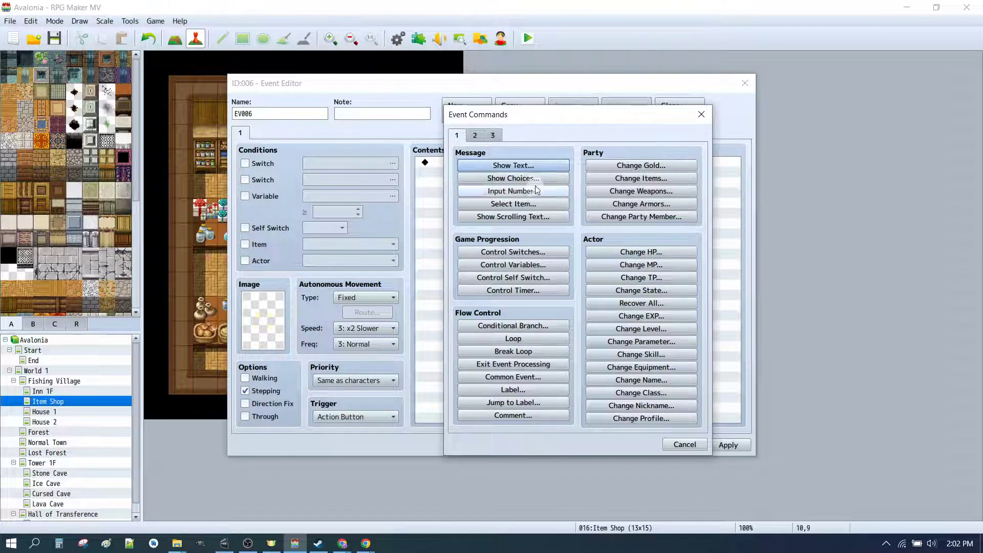
{"action": "left_click", "coordinate": [633, 168]}
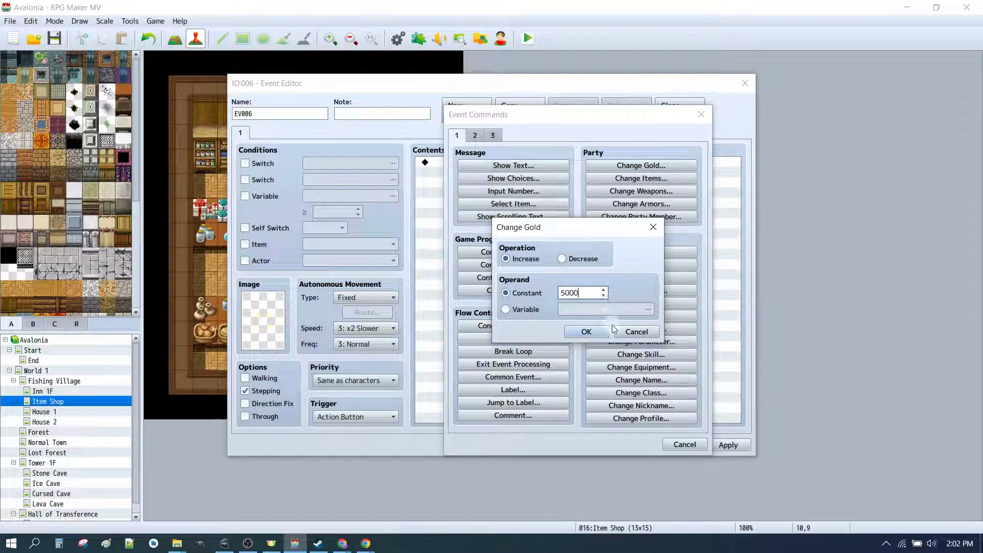
{"action": "left_click", "coordinate": [586, 331]}
Step: Add the message "You picked up 5000\G" after the gold command and save the sparkle event
{"action": "double_click", "coordinate": [483, 174]}
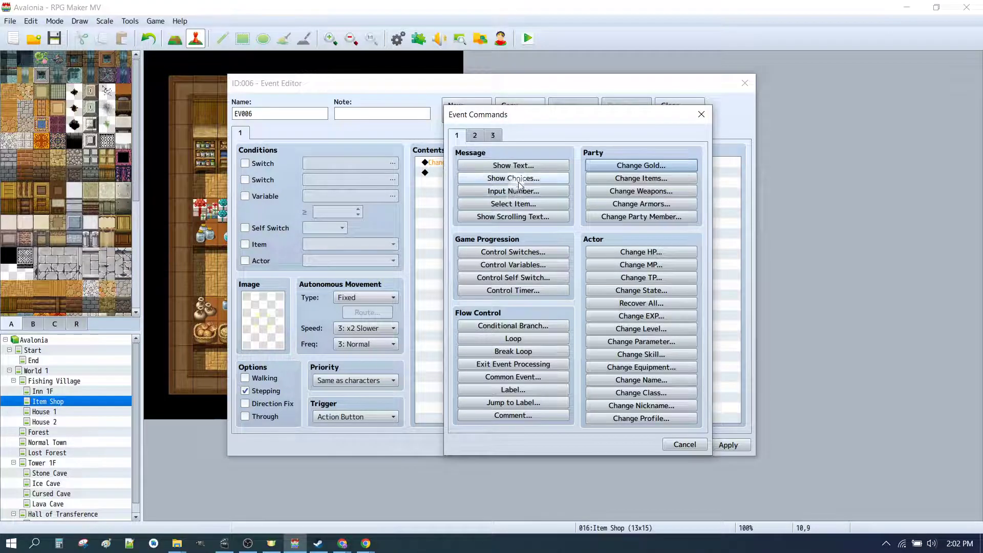
{"action": "left_click", "coordinate": [508, 167]}
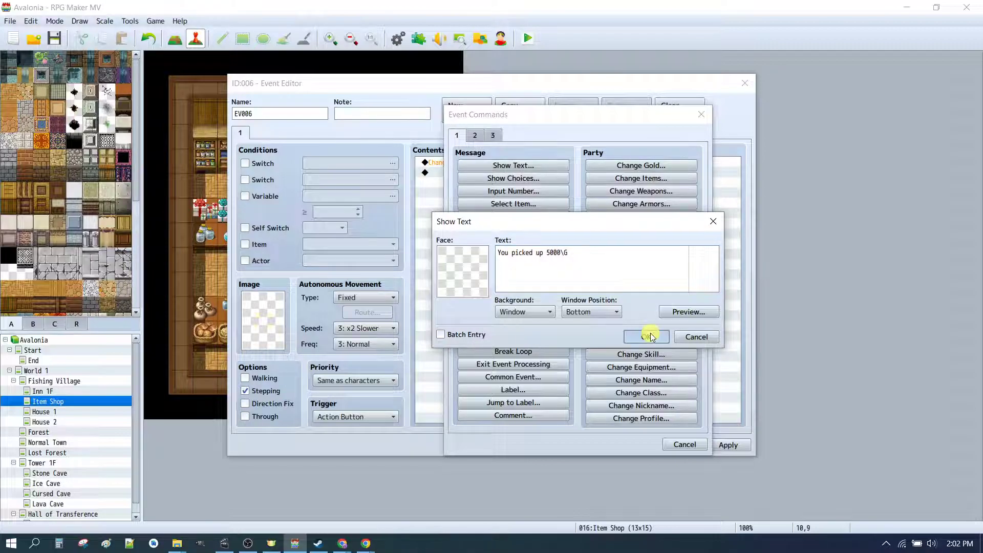
{"action": "left_click", "coordinate": [634, 337]}
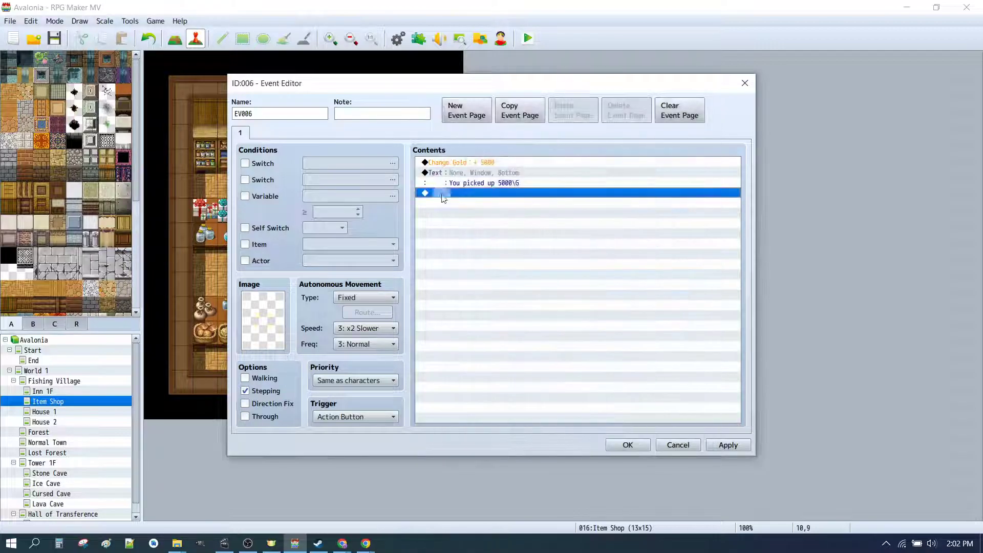
{"action": "left_click", "coordinate": [628, 444]}
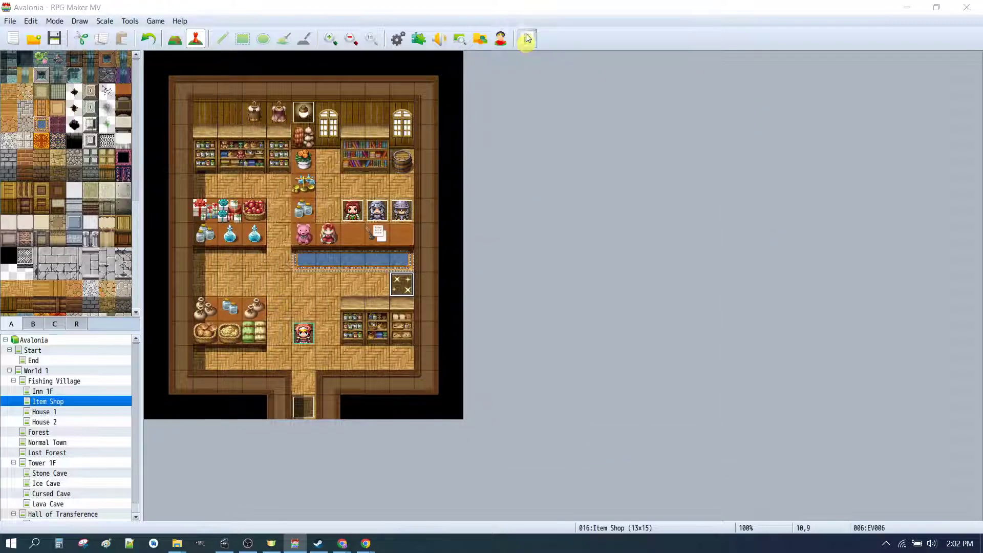
Step: Start a playtest with a new game and have the hero collect the gold from the sparkle event
{"action": "left_click", "coordinate": [527, 39]}
{"action": "left_click", "coordinate": [449, 287]}
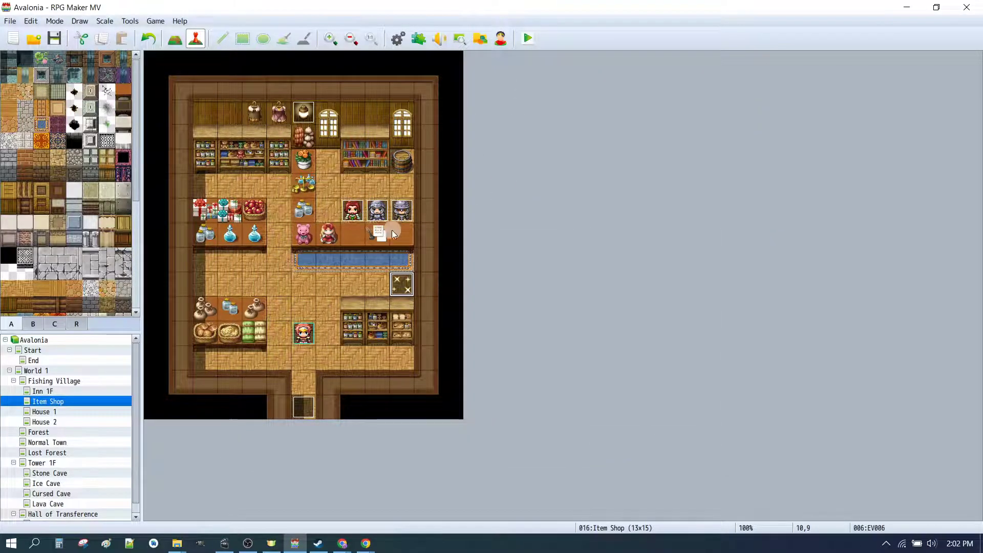
{"action": "left_click", "coordinate": [416, 320]}
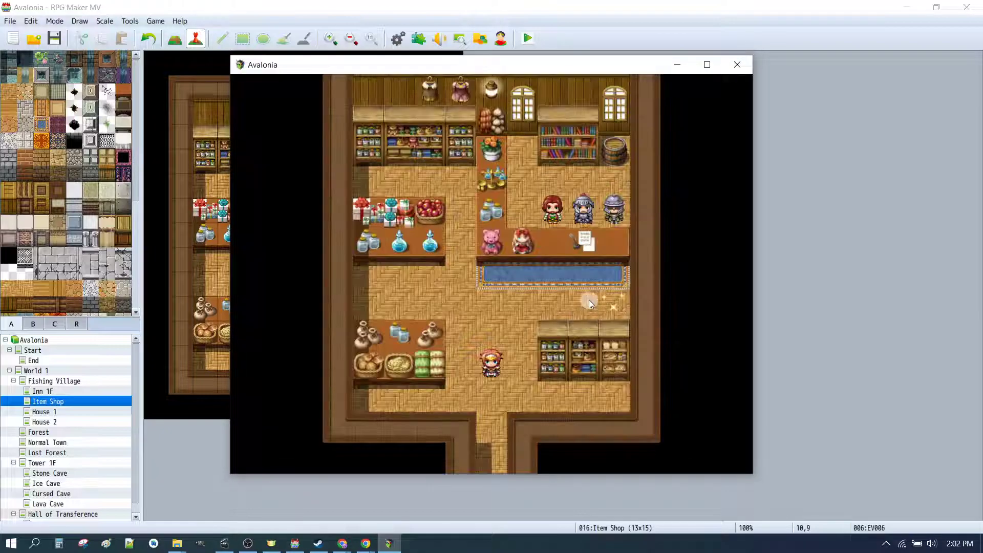
{"action": "left_click", "coordinate": [617, 301]}
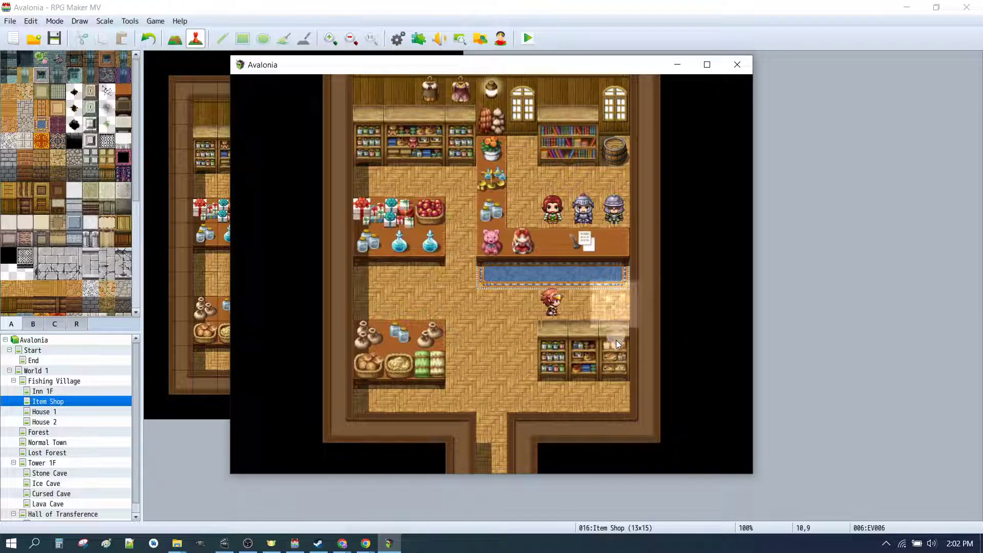
{"action": "left_click", "coordinate": [493, 403]}
Step: Buy one Short Sword from the middle shopkeeper in the playtest and leave the weapon shop
{"action": "left_click", "coordinate": [582, 210]}
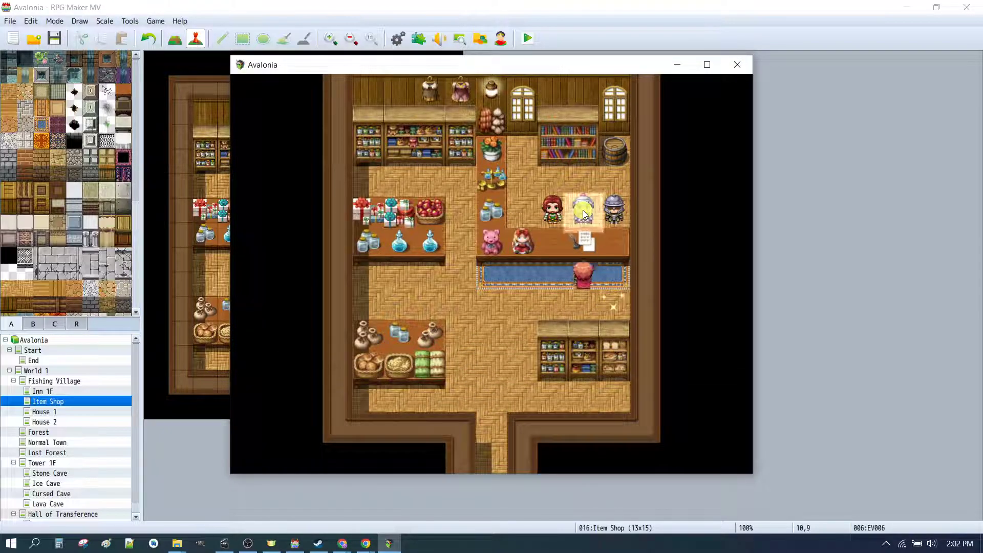
{"action": "left_click", "coordinate": [705, 318]}
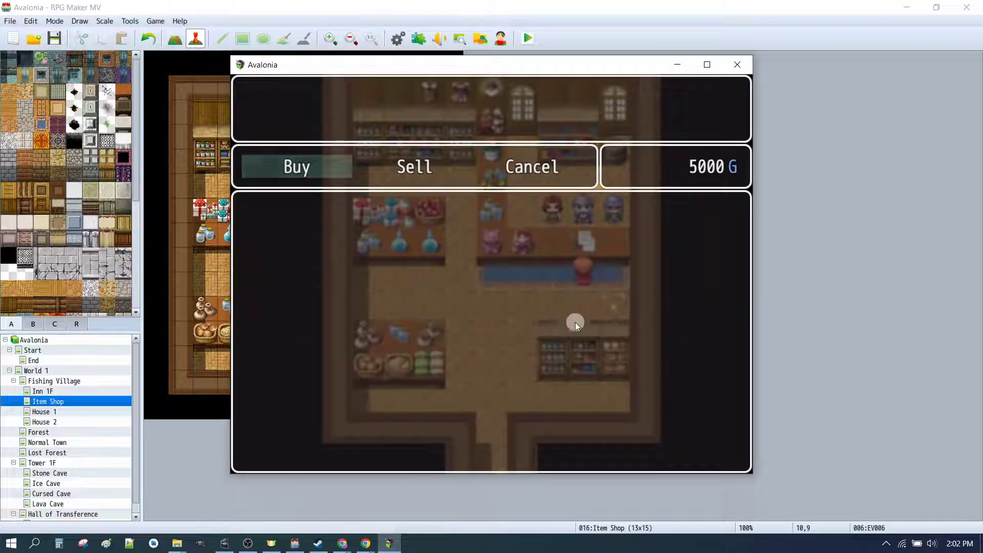
{"action": "left_click", "coordinate": [303, 163]}
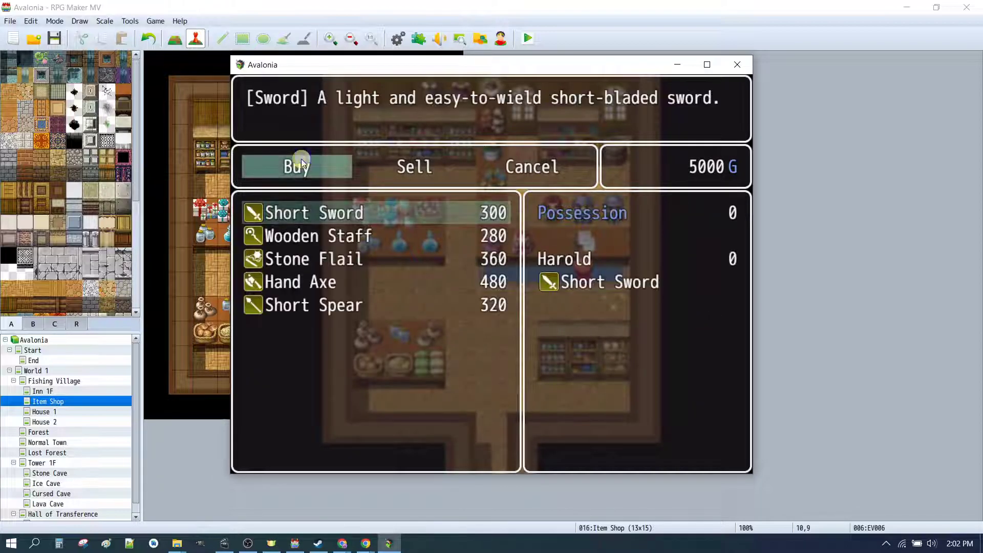
{"action": "left_click", "coordinate": [307, 217]}
{"action": "left_click", "coordinate": [452, 399]}
{"action": "right_click", "coordinate": [431, 262]}
{"action": "right_click", "coordinate": [412, 271]}
Step: Buy one Leather Armor from the rightmost shopkeeper in the playtest and leave the armor shop
{"action": "left_click", "coordinate": [612, 228]}
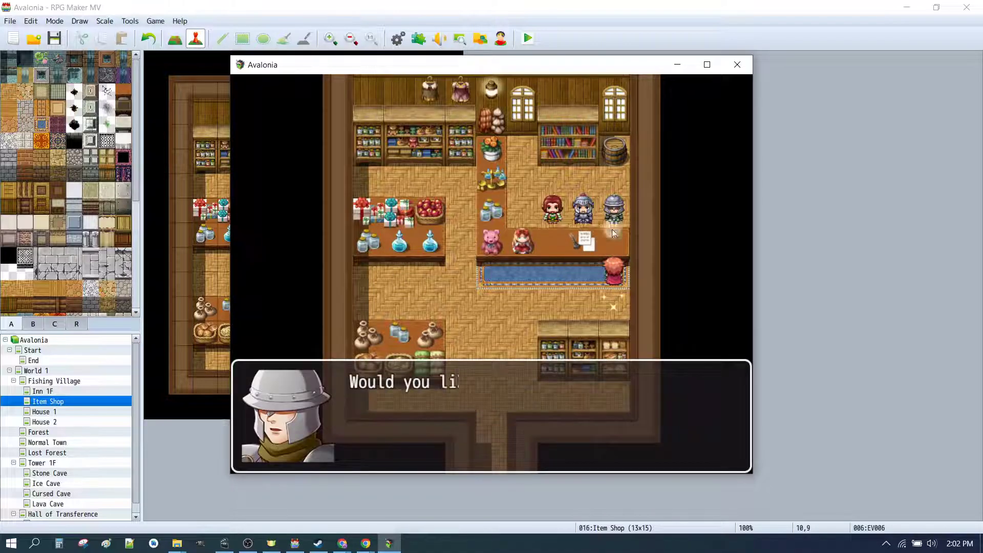
{"action": "left_click", "coordinate": [703, 309]}
{"action": "left_click", "coordinate": [294, 163]}
{"action": "left_click", "coordinate": [321, 234]}
{"action": "left_click", "coordinate": [320, 235]}
{"action": "left_click", "coordinate": [478, 404]}
{"action": "right_click", "coordinate": [571, 301]}
{"action": "right_click", "coordinate": [573, 300]}
Step: Buy one Potion from the red-haired shopkeeper in the playtest and leave the item shop
{"action": "left_click", "coordinate": [549, 206]}
{"action": "left_click", "coordinate": [408, 410]}
{"action": "left_click", "coordinate": [717, 314]}
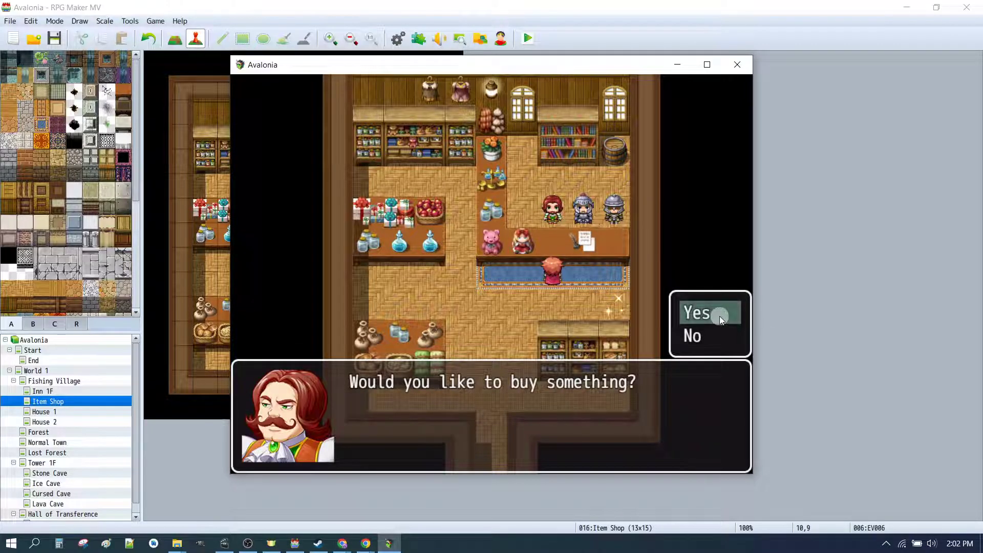
{"action": "left_click", "coordinate": [337, 185]}
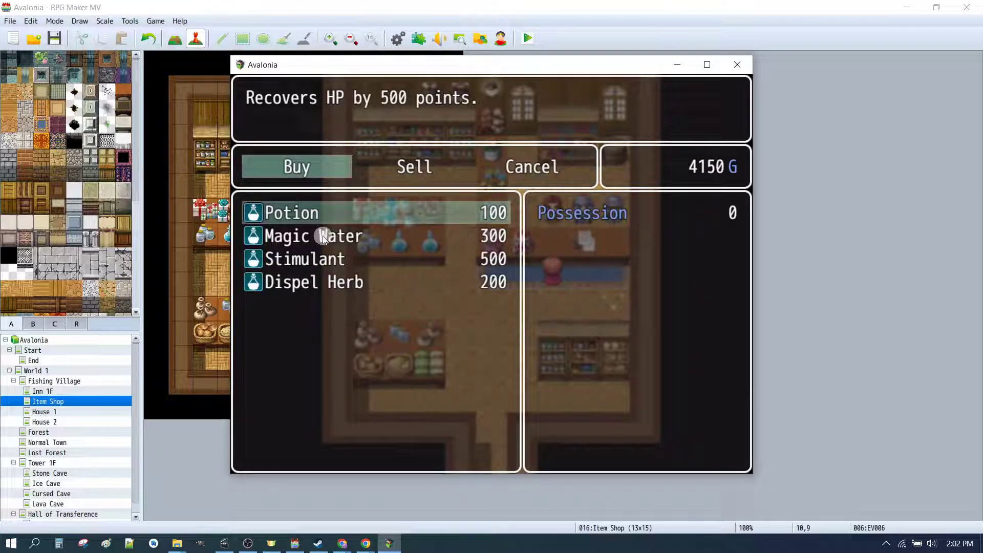
{"action": "left_click", "coordinate": [310, 217]}
{"action": "left_click", "coordinate": [459, 400]}
{"action": "right_click", "coordinate": [530, 309]}
{"action": "right_click", "coordinate": [448, 321]}
Step: Walk the hero away from the counter and check the carried items in the game's main menu
{"action": "left_click", "coordinate": [497, 339]}
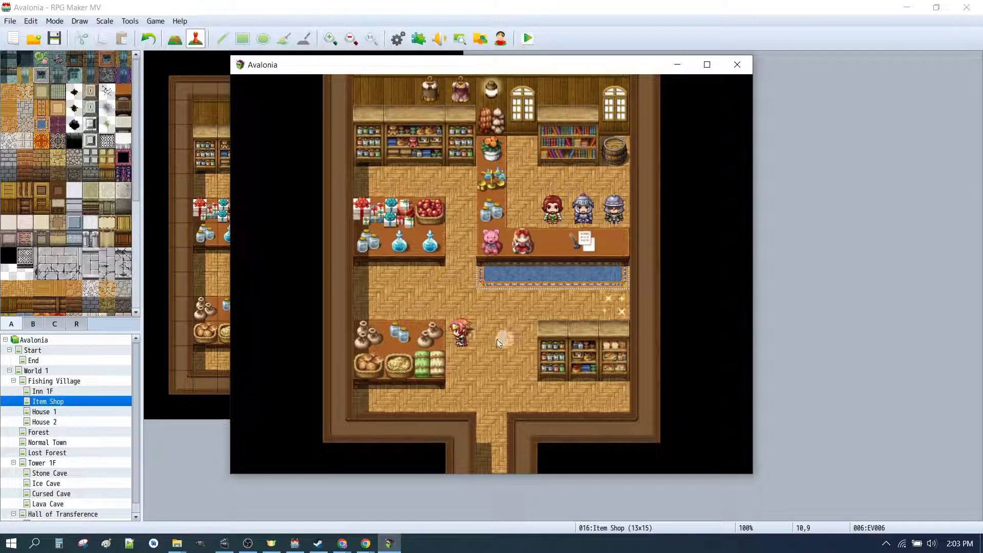
{"action": "right_click", "coordinate": [461, 312]}
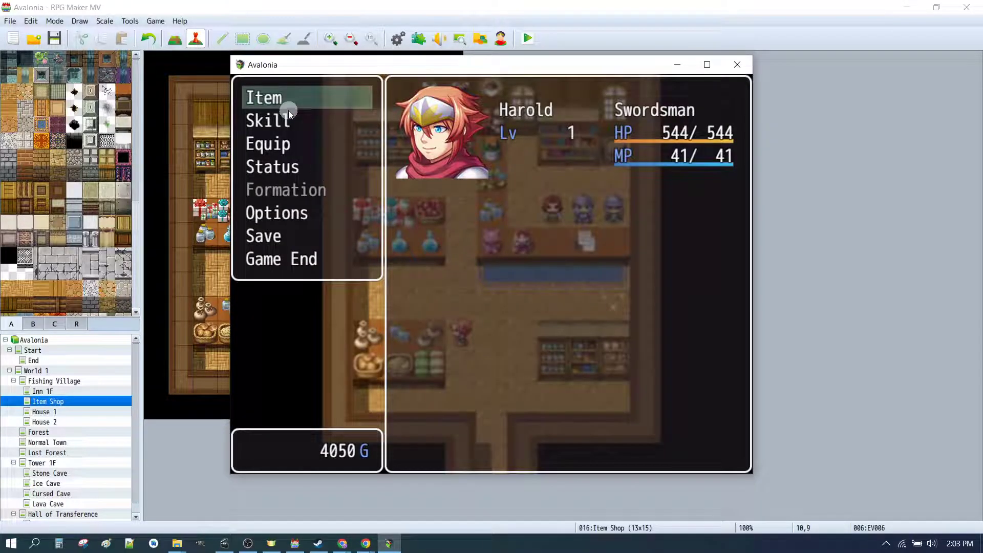
{"action": "left_click", "coordinate": [268, 97]}
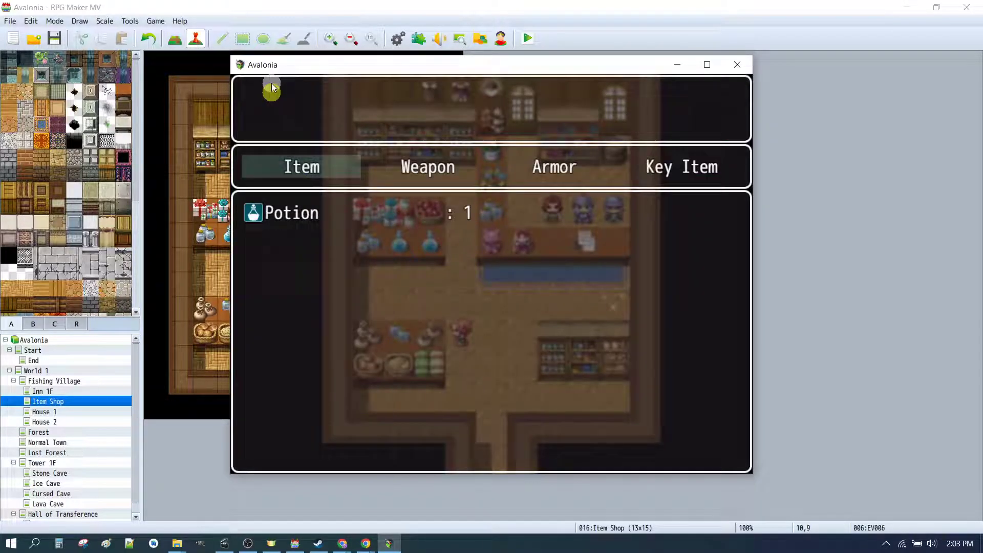
{"action": "right_click", "coordinate": [297, 213]}
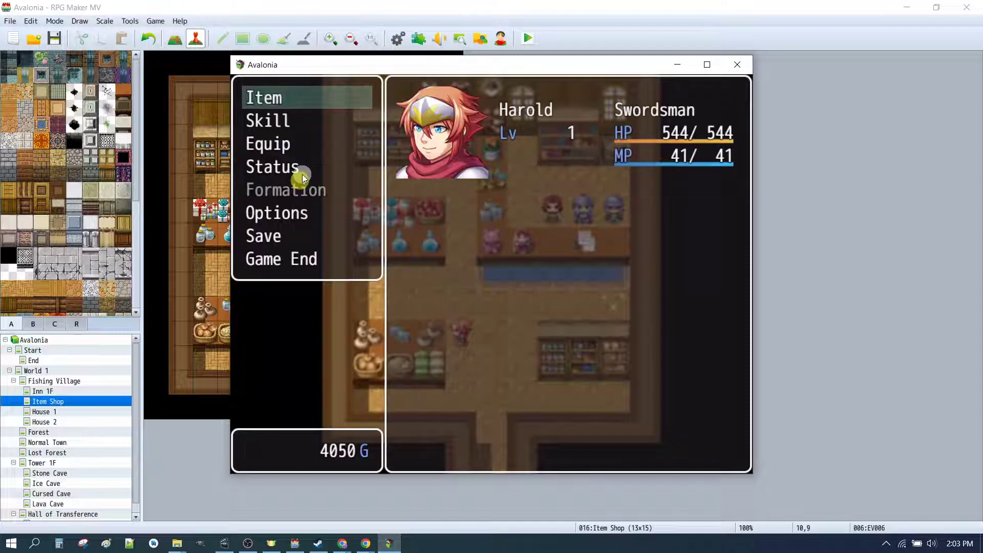
Step: Look through the weapons and armors held in the playtest inventory and return to the main menu
{"action": "left_click", "coordinate": [273, 97]}
{"action": "double_click", "coordinate": [435, 167]}
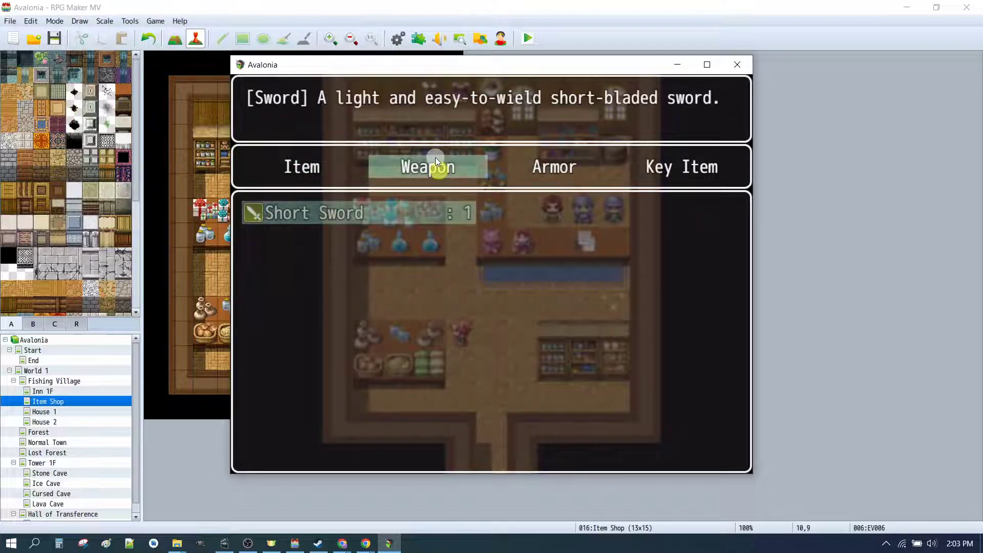
{"action": "right_click", "coordinate": [527, 169]}
{"action": "double_click", "coordinate": [548, 167]}
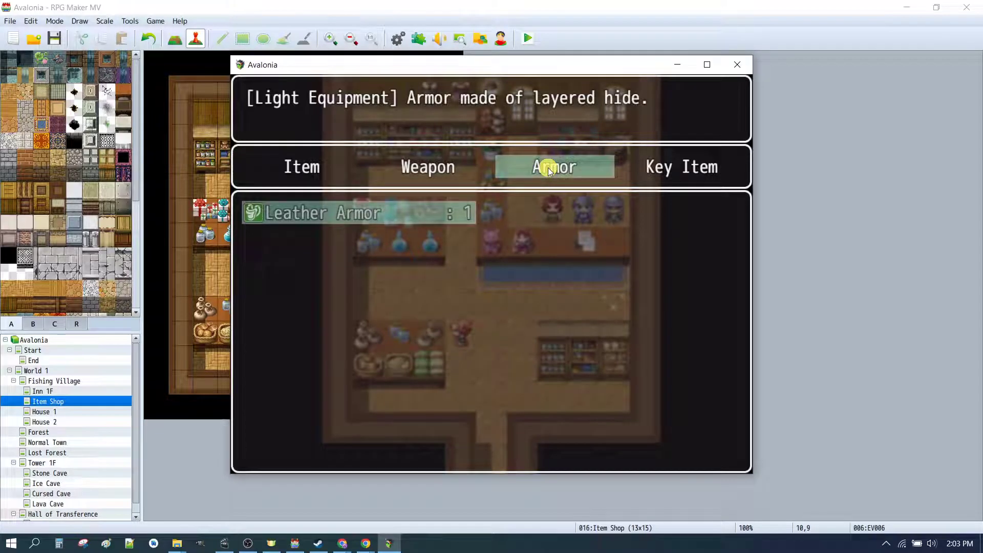
{"action": "right_click", "coordinate": [361, 207]}
{"action": "right_click", "coordinate": [348, 219]}
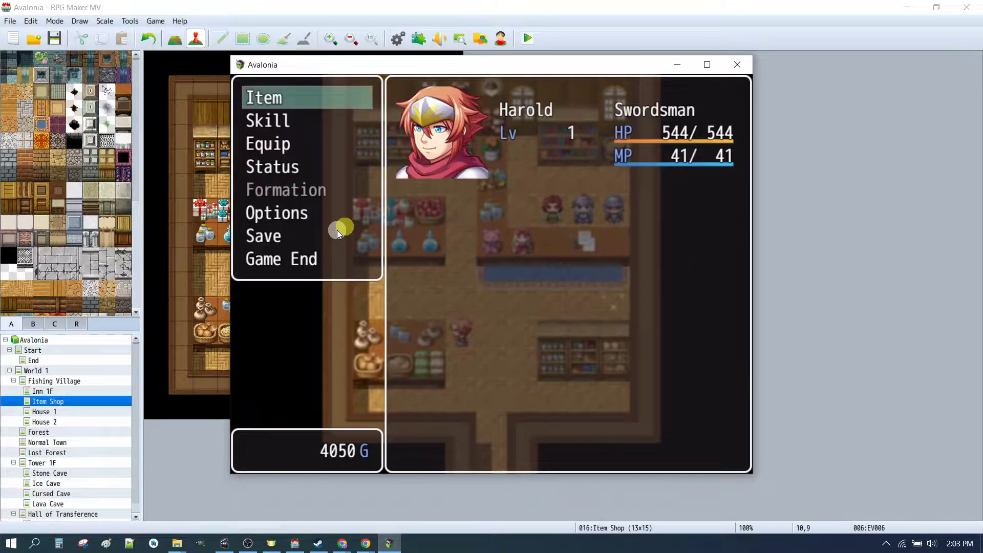
Step: Open the hero's equipment screen and equip the purchased Short Sword in the Weapon slot
{"action": "double_click", "coordinate": [286, 143]}
{"action": "left_click", "coordinate": [506, 129]}
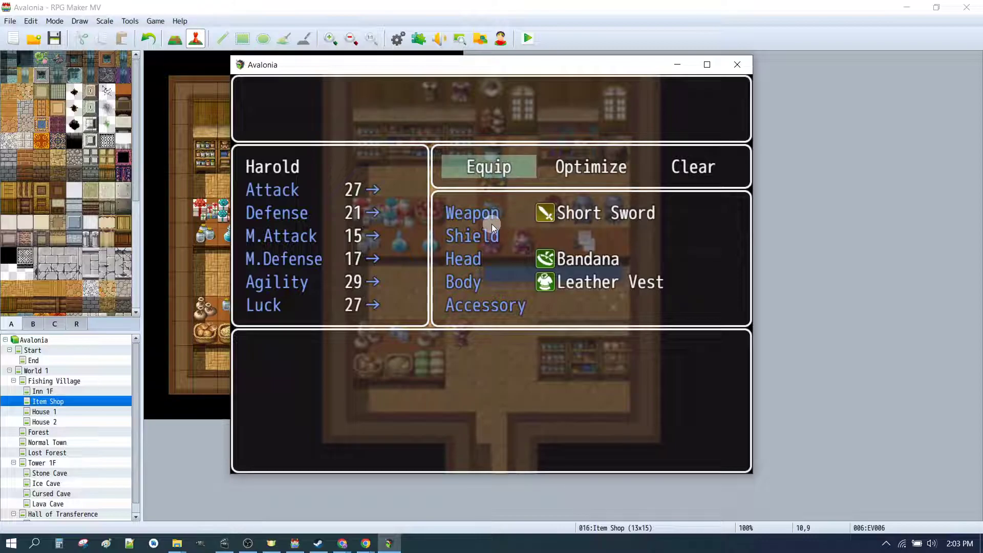
{"action": "left_click", "coordinate": [560, 215]}
{"action": "left_click", "coordinate": [560, 215]}
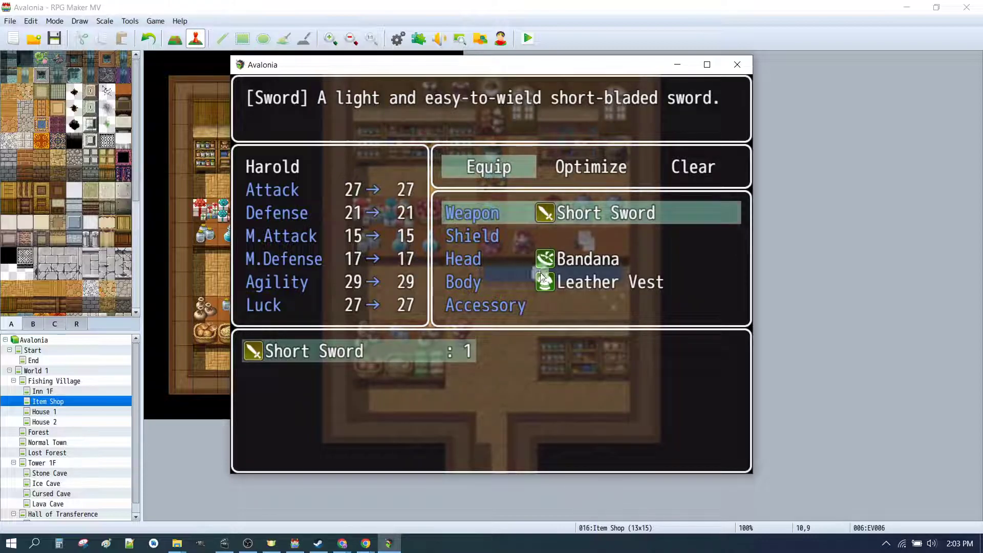
{"action": "left_click", "coordinate": [358, 348]}
{"action": "left_click", "coordinate": [567, 235]}
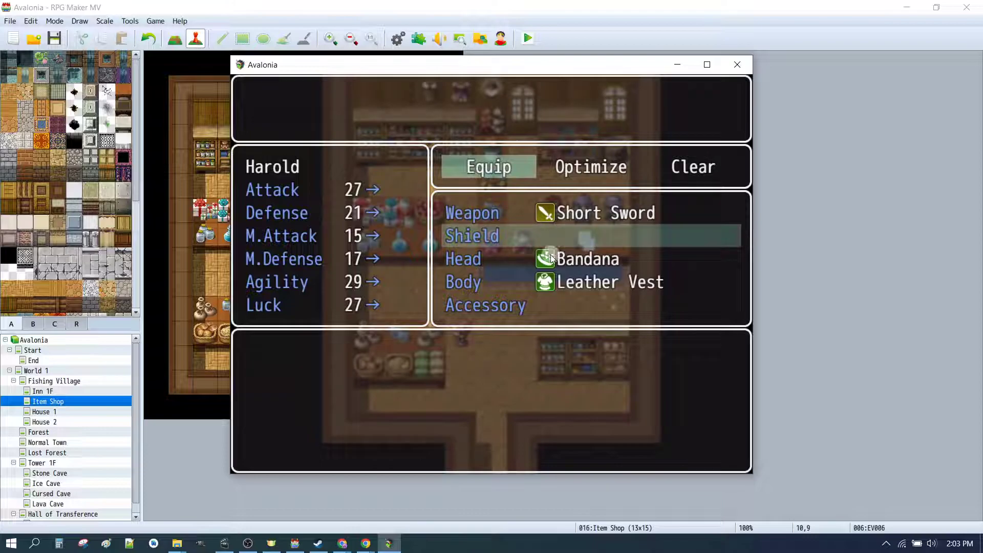
Step: Equip Leather Armor in the hero's Body slot and leave the game's main menu
{"action": "left_click", "coordinate": [582, 280]}
{"action": "left_click", "coordinate": [582, 281]}
{"action": "left_click", "coordinate": [366, 346]}
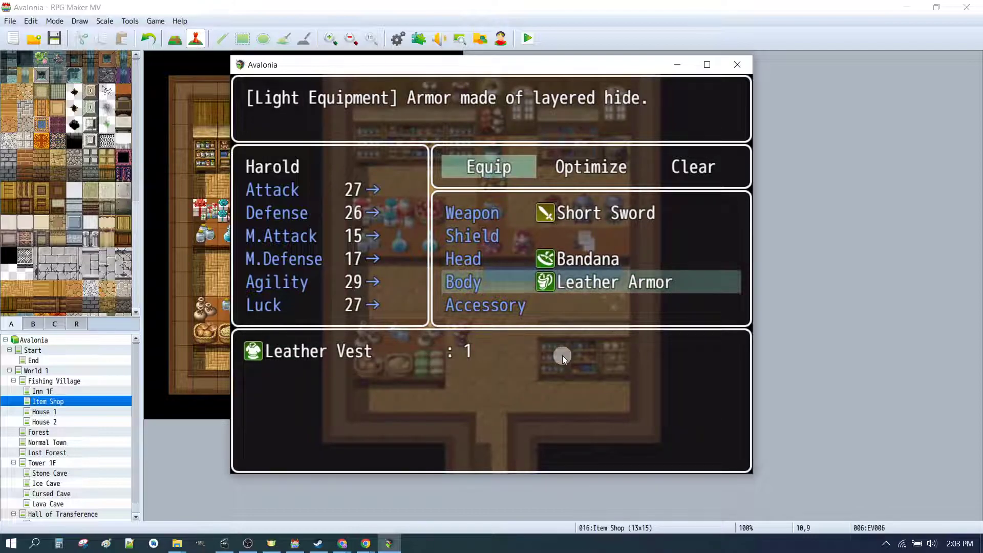
{"action": "right_click", "coordinate": [583, 381]}
{"action": "right_click", "coordinate": [553, 354]}
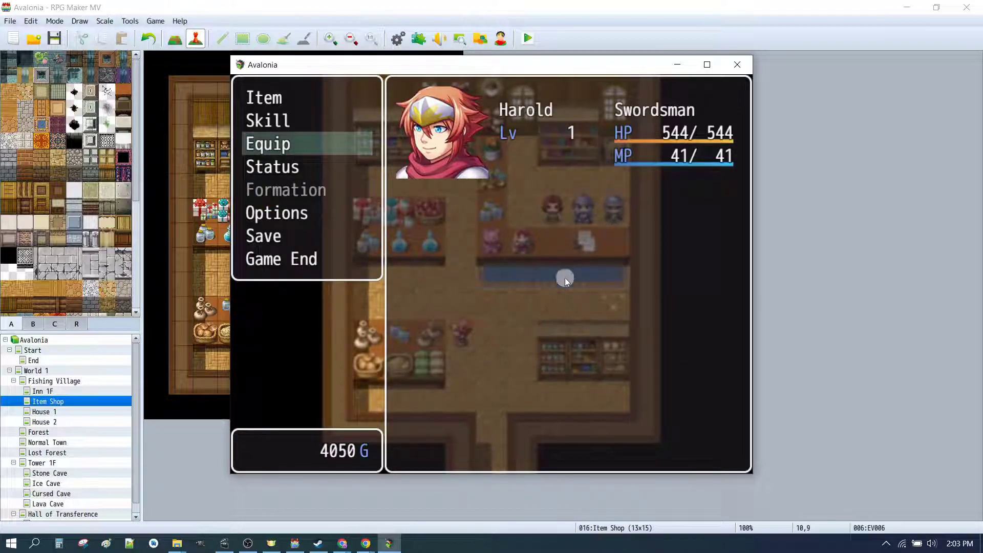
{"action": "right_click", "coordinate": [569, 261]}
Step: Talk to the middle shopkeeper in the playtest and buy one Short Spear
{"action": "left_click", "coordinate": [571, 208]}
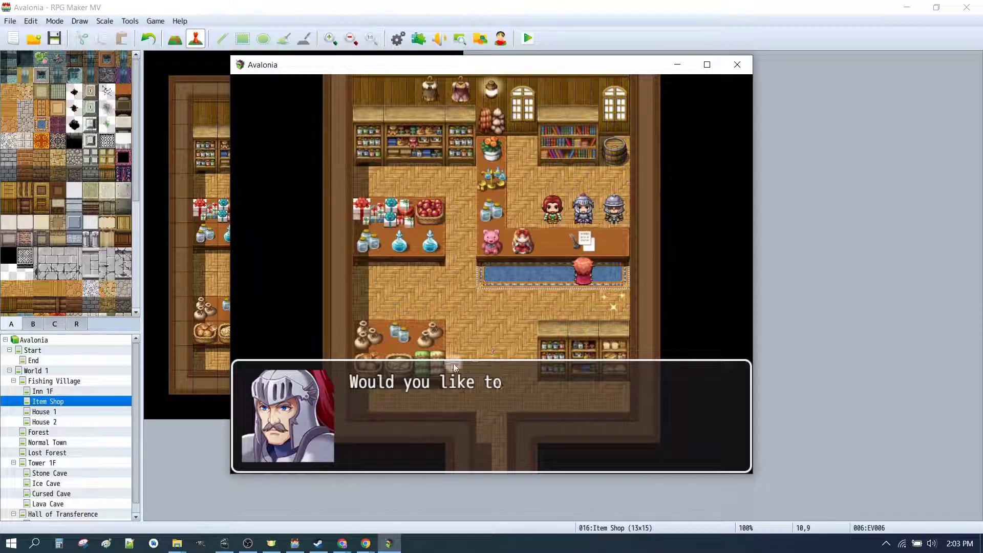
{"action": "left_click", "coordinate": [727, 316]}
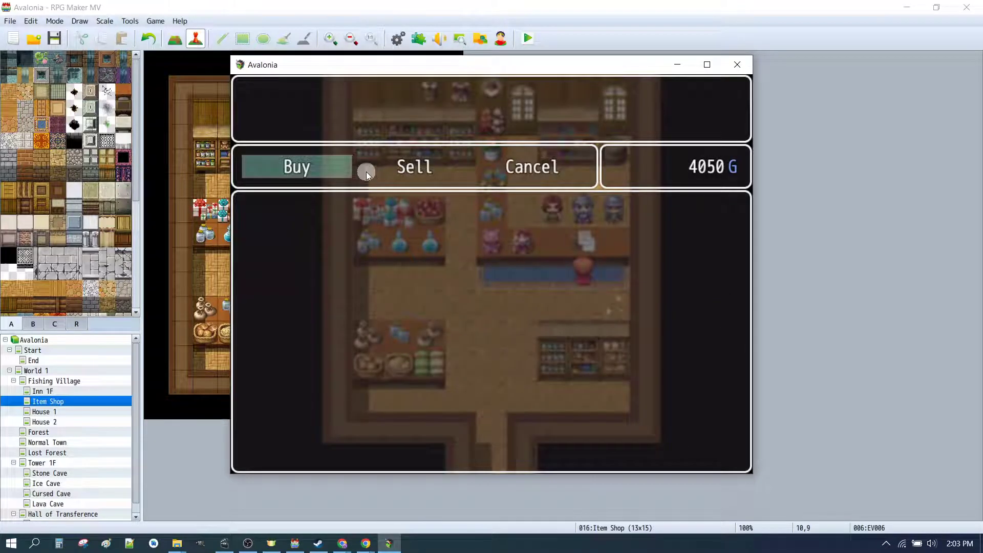
{"action": "left_click", "coordinate": [319, 171]}
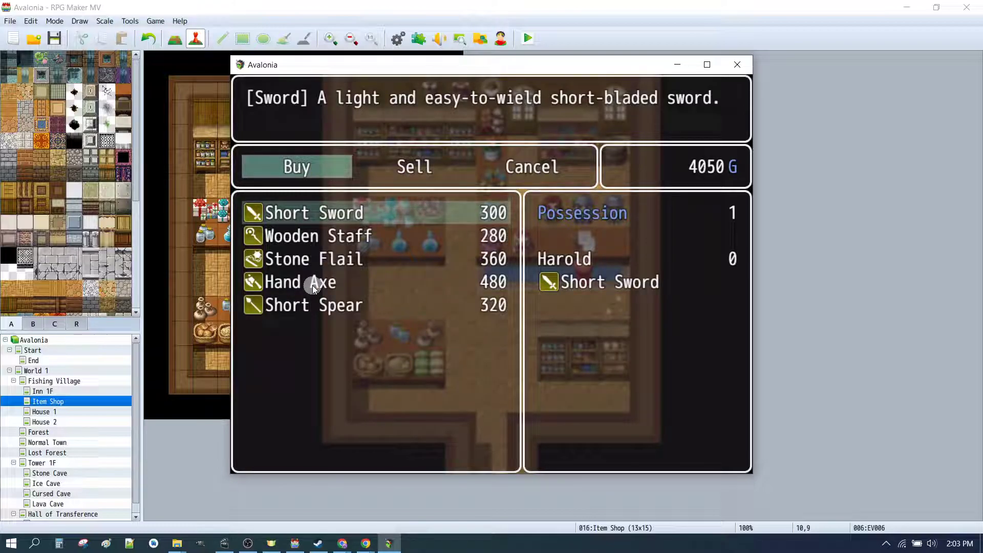
{"action": "left_click", "coordinate": [313, 306]}
{"action": "left_click", "coordinate": [492, 310]}
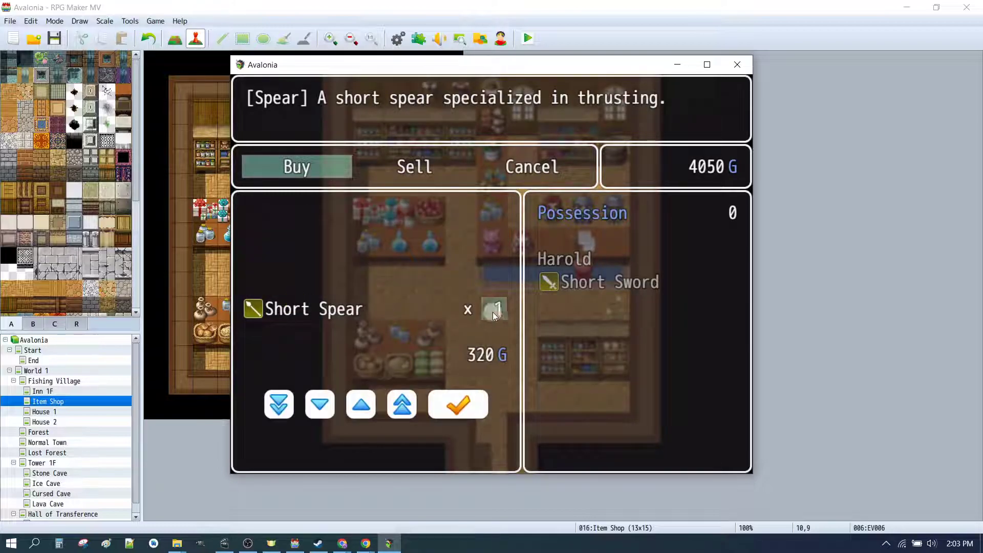
{"action": "left_click", "coordinate": [439, 412]}
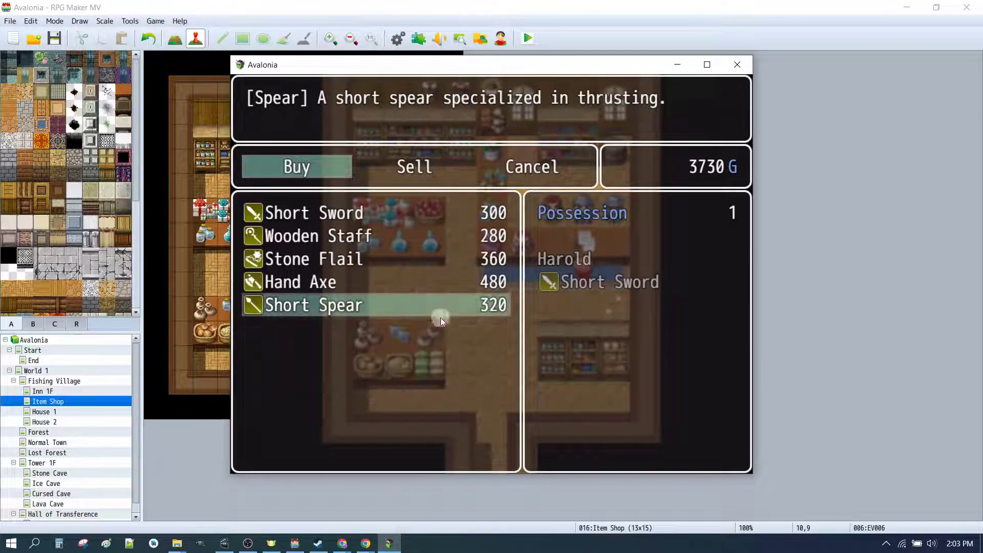
Step: Buy one Hand Axe from the middle shopkeeper and leave the weapon shop
{"action": "left_click", "coordinate": [296, 284]}
{"action": "left_click", "coordinate": [296, 285]}
{"action": "left_click", "coordinate": [455, 404]}
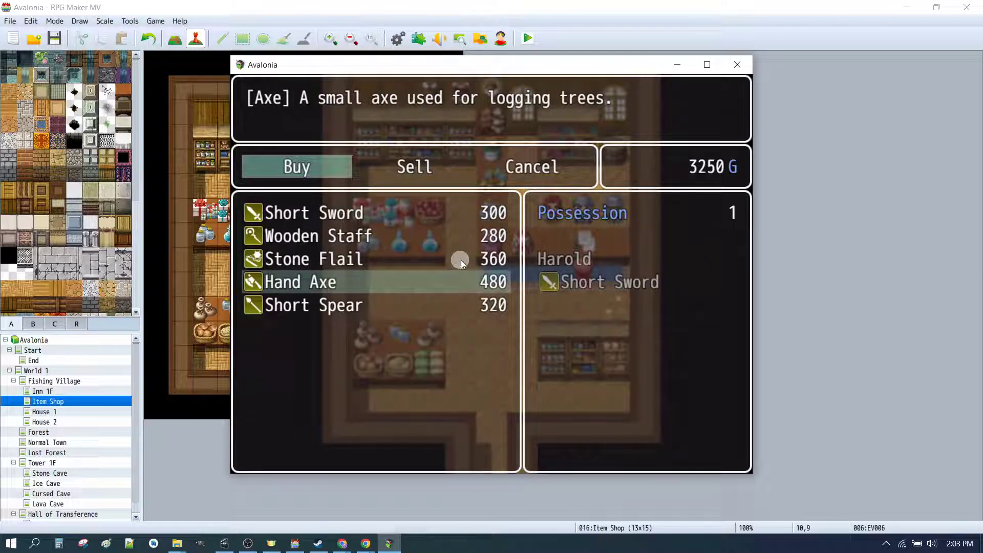
{"action": "right_click", "coordinate": [455, 260]}
{"action": "right_click", "coordinate": [446, 259]}
Step: Return to the hero's equipment screen from the game's main menu and choose to change equipment
{"action": "right_click", "coordinate": [434, 303]}
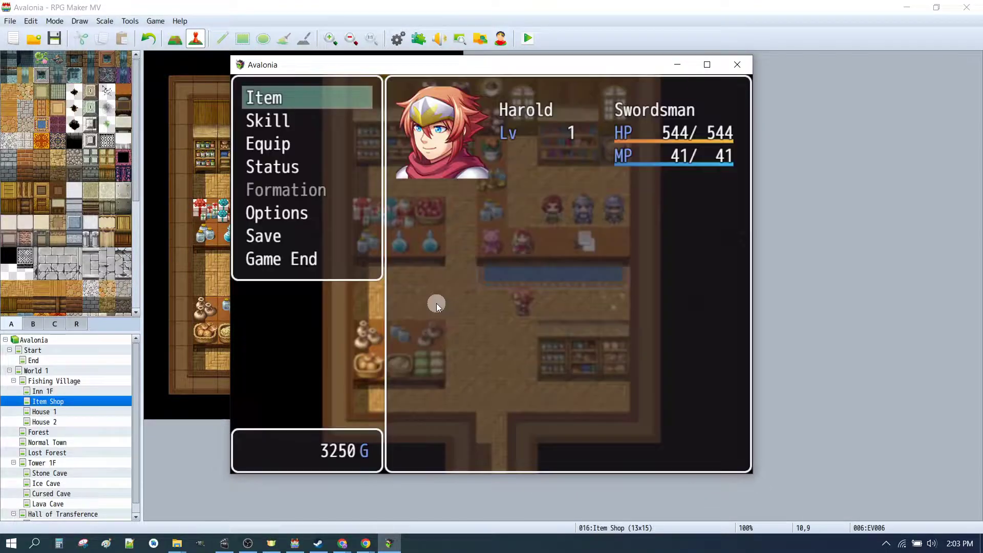
{"action": "left_click", "coordinate": [272, 144]}
{"action": "left_click", "coordinate": [274, 145]}
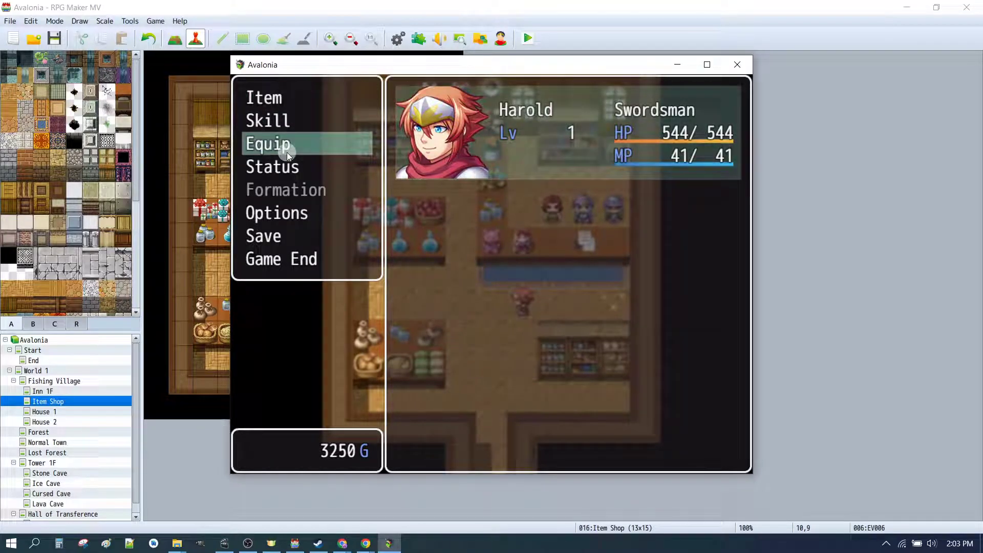
{"action": "left_click", "coordinate": [512, 164]}
{"action": "left_click", "coordinate": [572, 209]}
{"action": "left_click", "coordinate": [493, 171]}
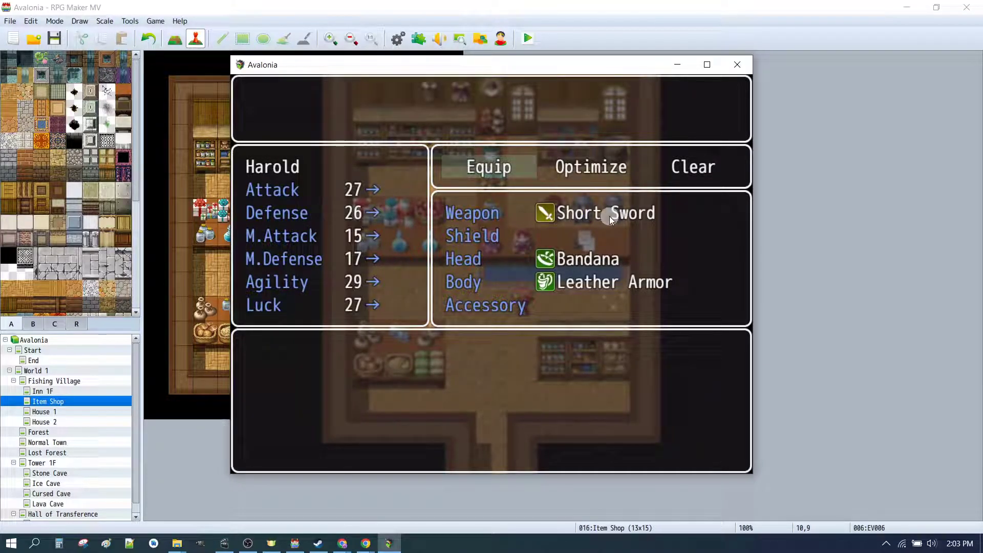
Step: Check which carried weapons the hero can equip in the Weapon slot, and end the playtest
{"action": "left_click", "coordinate": [606, 221]}
{"action": "left_click", "coordinate": [599, 355]}
{"action": "left_click", "coordinate": [373, 354]}
{"action": "left_click", "coordinate": [610, 352]}
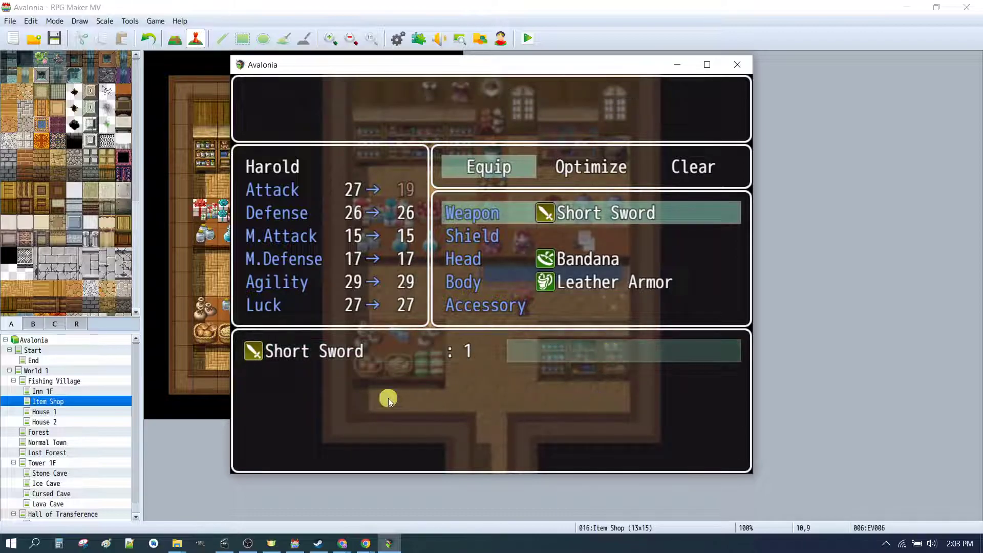
{"action": "left_click", "coordinate": [462, 357]}
{"action": "left_click", "coordinate": [527, 358]}
{"action": "left_click", "coordinate": [397, 361]}
{"action": "right_click", "coordinate": [460, 359]}
{"action": "right_click", "coordinate": [471, 351]}
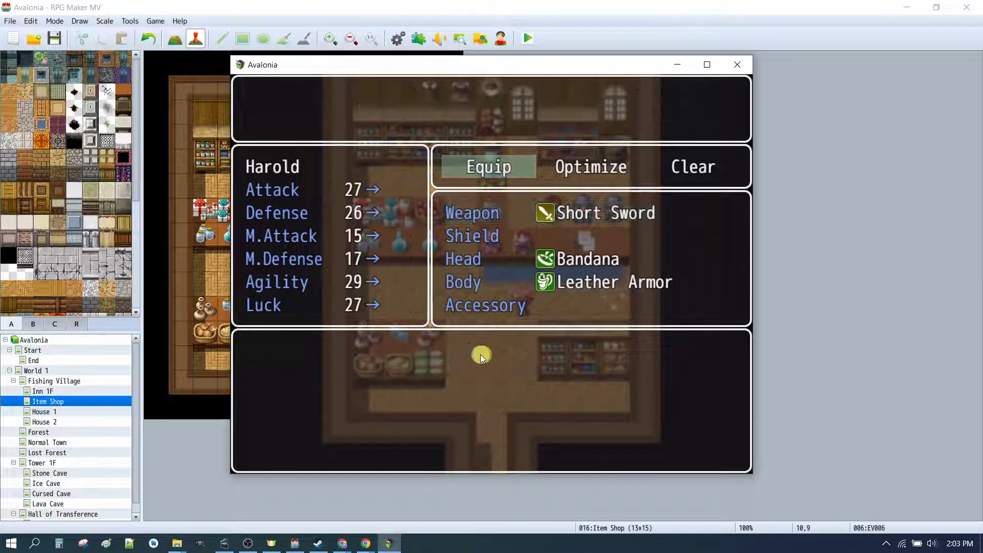
{"action": "right_click", "coordinate": [471, 350]}
{"action": "right_click", "coordinate": [471, 350]}
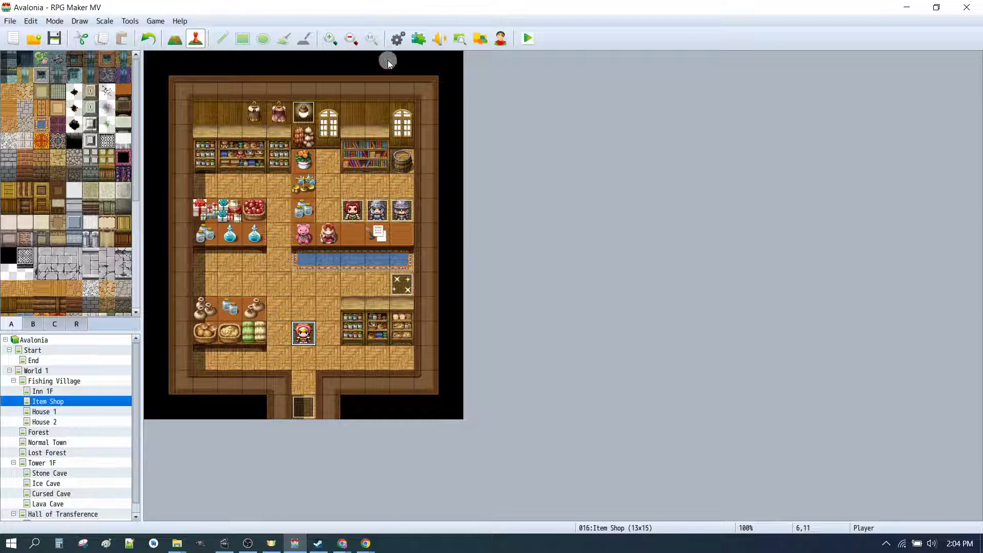
Step: Check the first actor's class in the database and examine the Swordsman class's Equip Weapon traits
{"action": "left_click", "coordinate": [397, 40]}
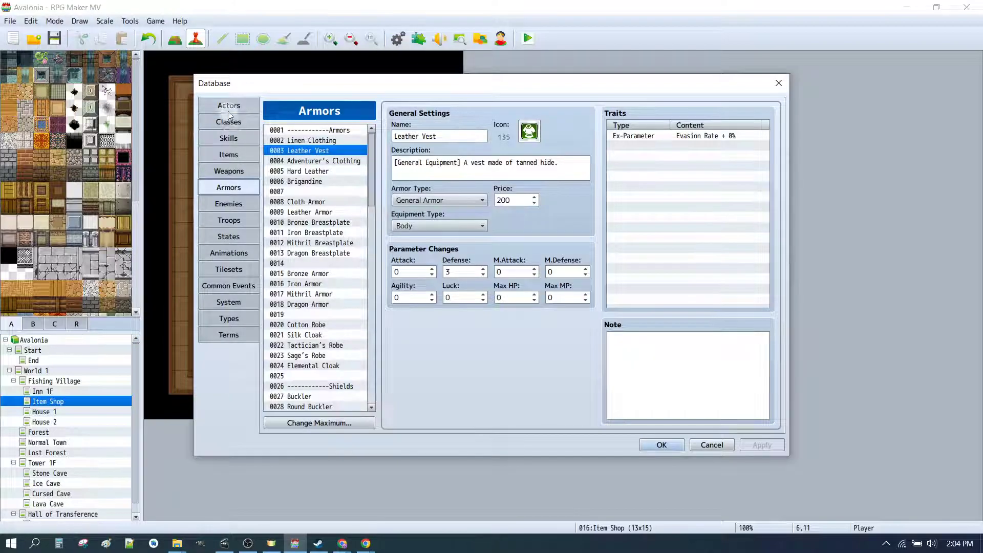
{"action": "left_click", "coordinate": [222, 106]}
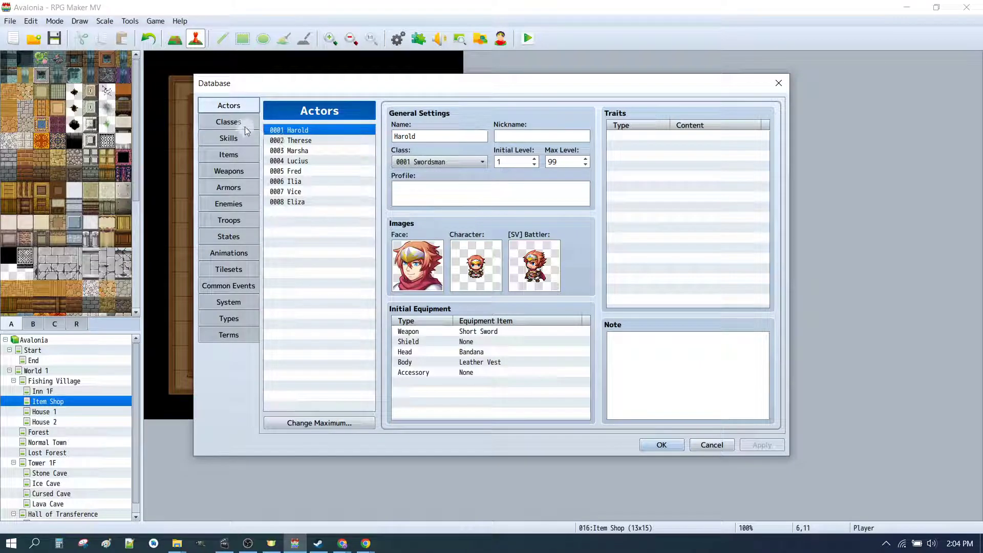
{"action": "left_click", "coordinate": [228, 122]}
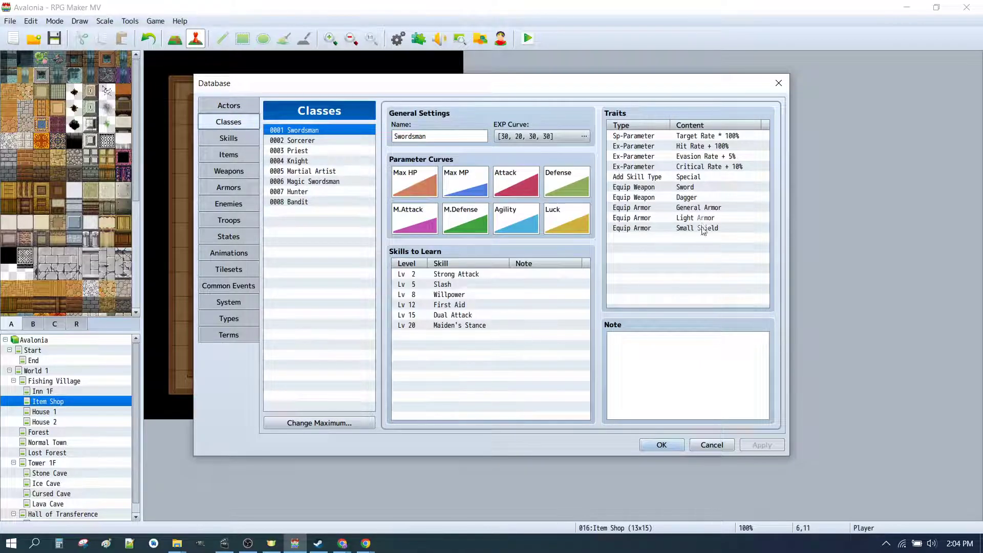
{"action": "left_click", "coordinate": [681, 188]}
{"action": "left_click", "coordinate": [685, 197]}
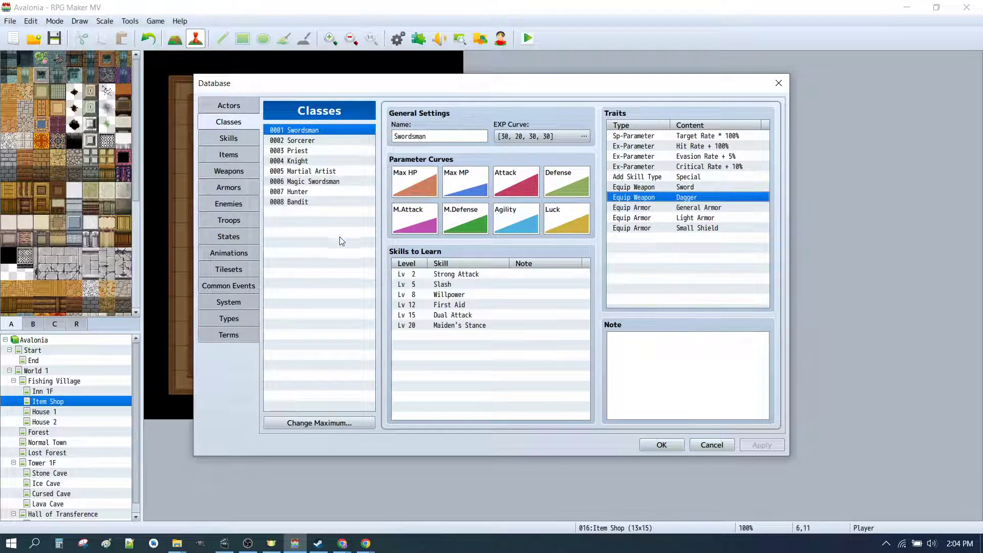
Step: Compare the Hand Axe and Short Spear weapon types with the Swordsman's equip traits, and close the database without saving changes
{"action": "left_click", "coordinate": [252, 177]}
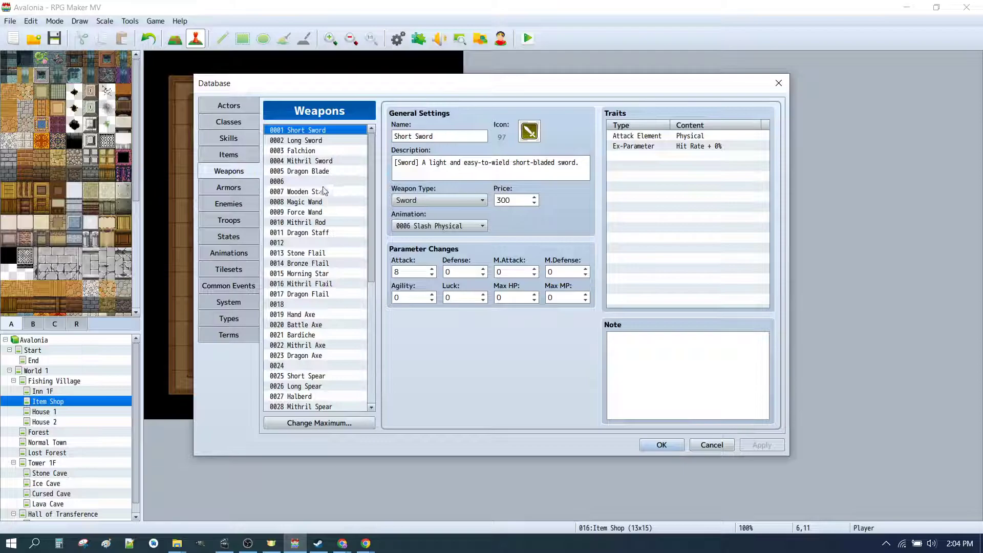
{"action": "scroll", "coordinate": [291, 320], "scroll_direction": "down", "scroll_amount": 1}
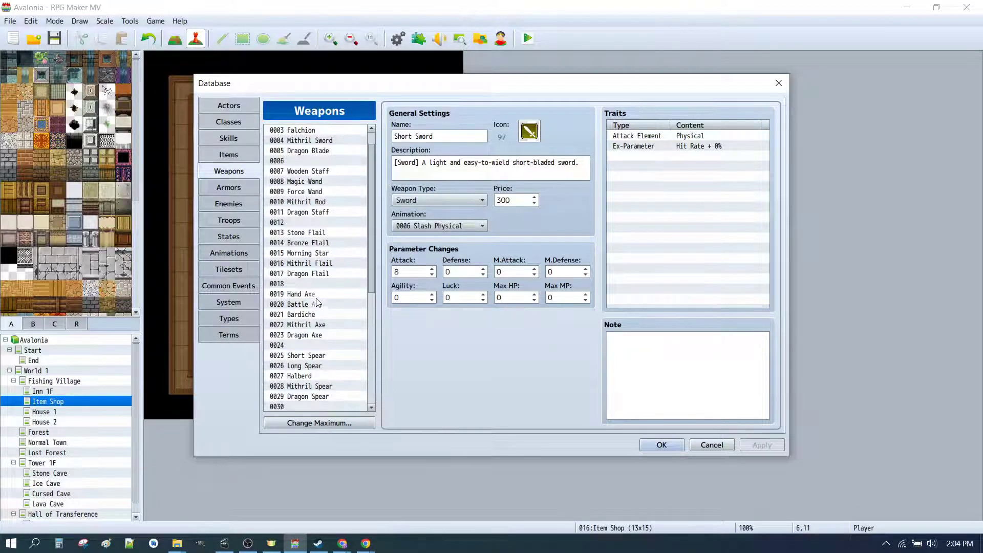
{"action": "left_click", "coordinate": [315, 295]}
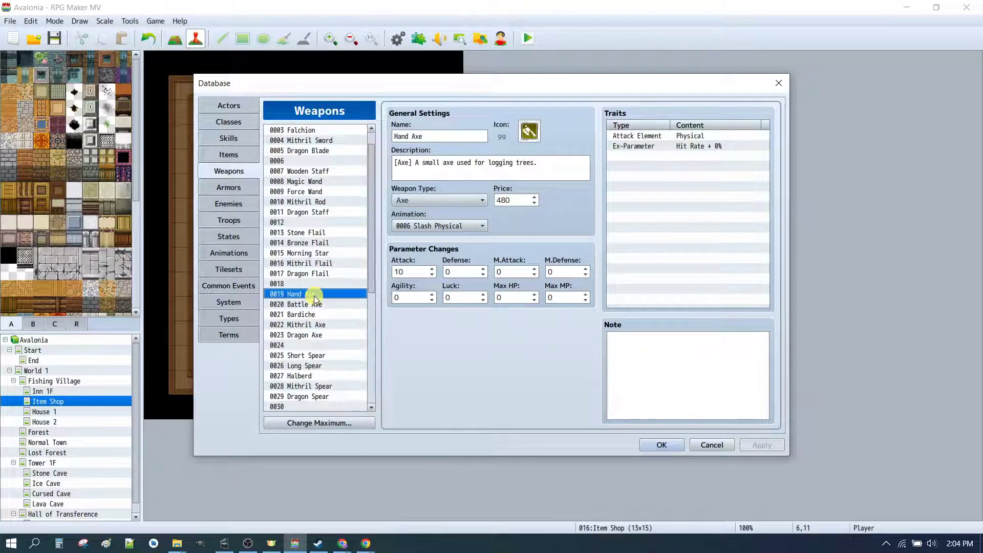
{"action": "left_click", "coordinate": [313, 356]}
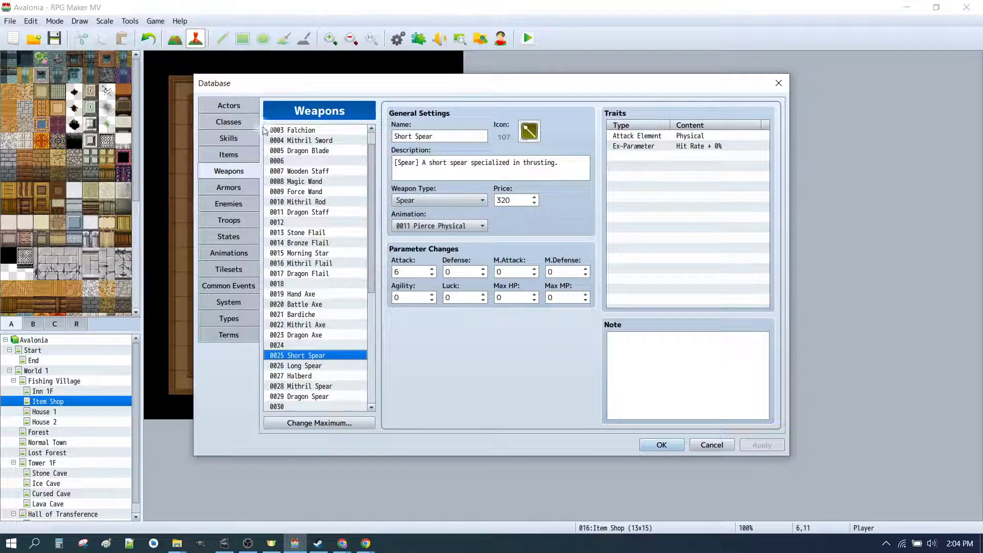
{"action": "left_click", "coordinate": [228, 122]}
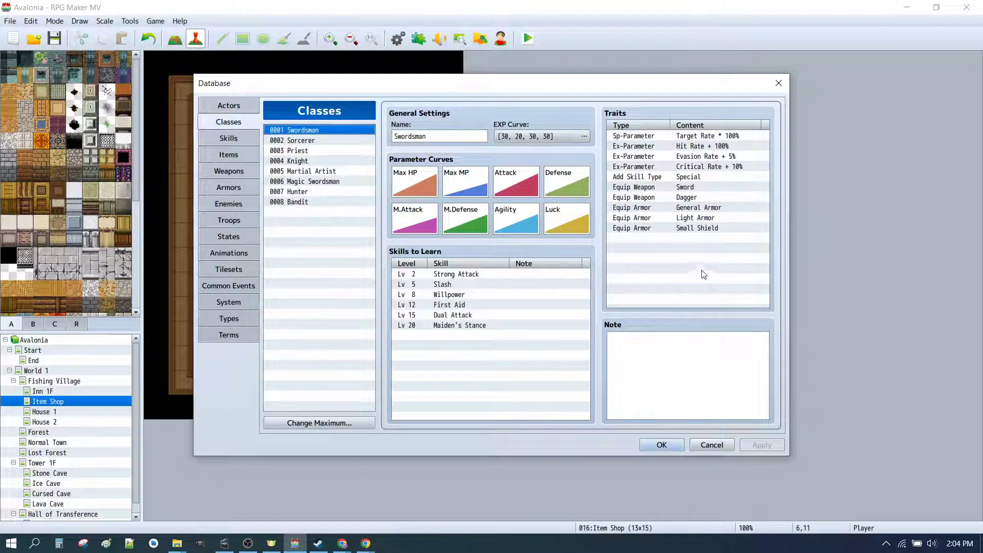
{"action": "left_click", "coordinate": [704, 448]}
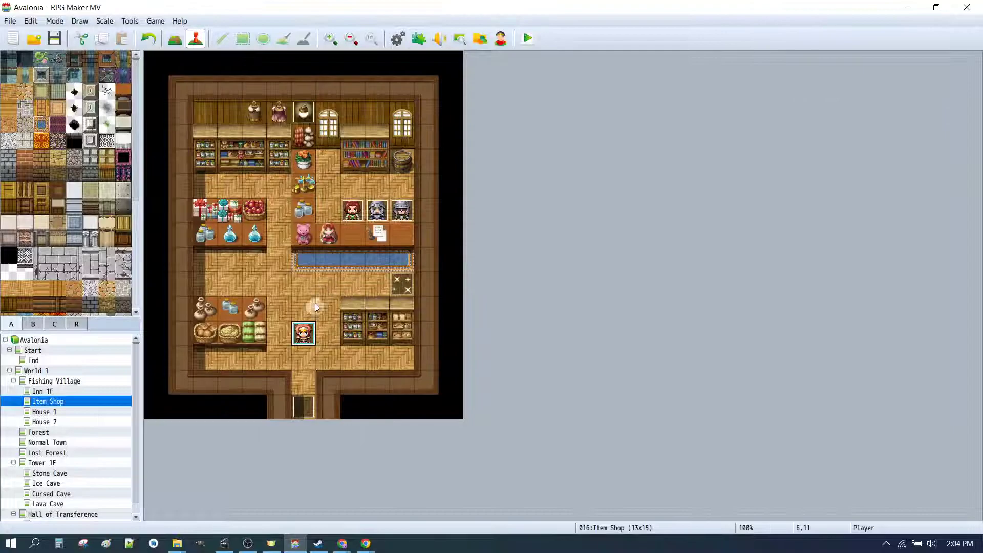